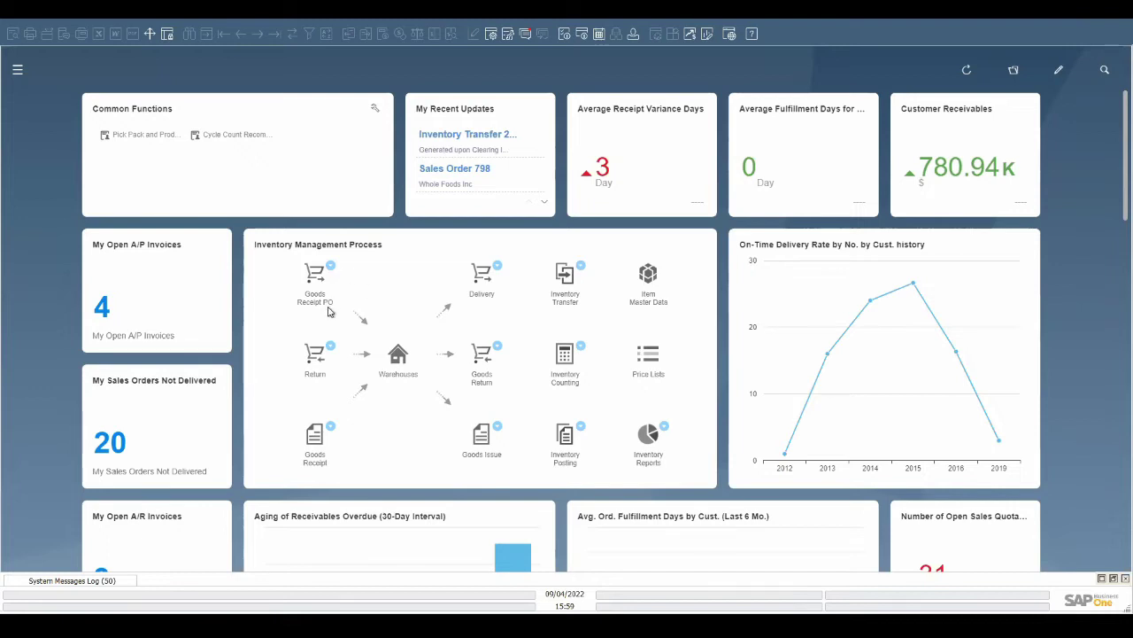
- Page the My Recent Updates tile down to reveal item A00006
left_click(543, 202)
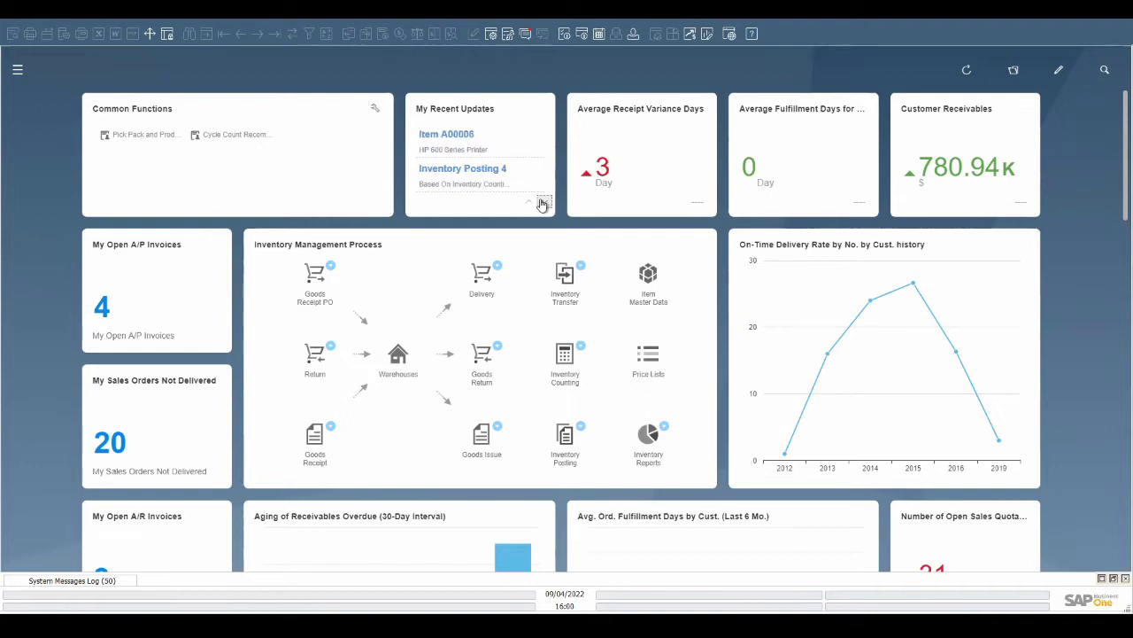
- Open item A00006, HP 600 Series Printer, and view its stock per warehouse on Inventory Data
left_click(469, 135)
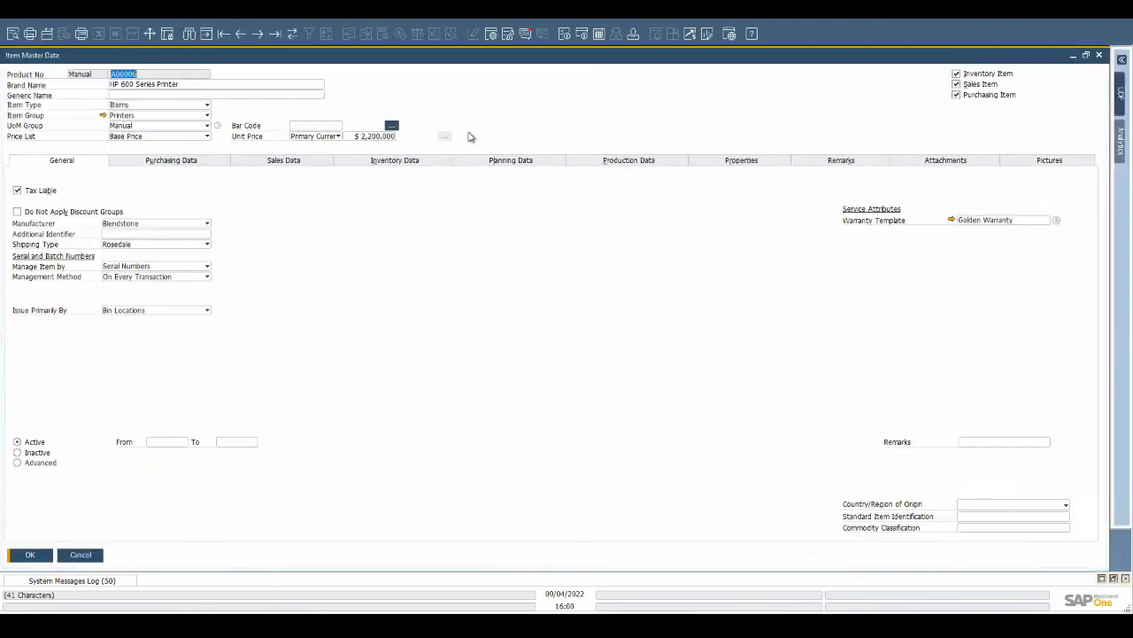
left_click(443, 162)
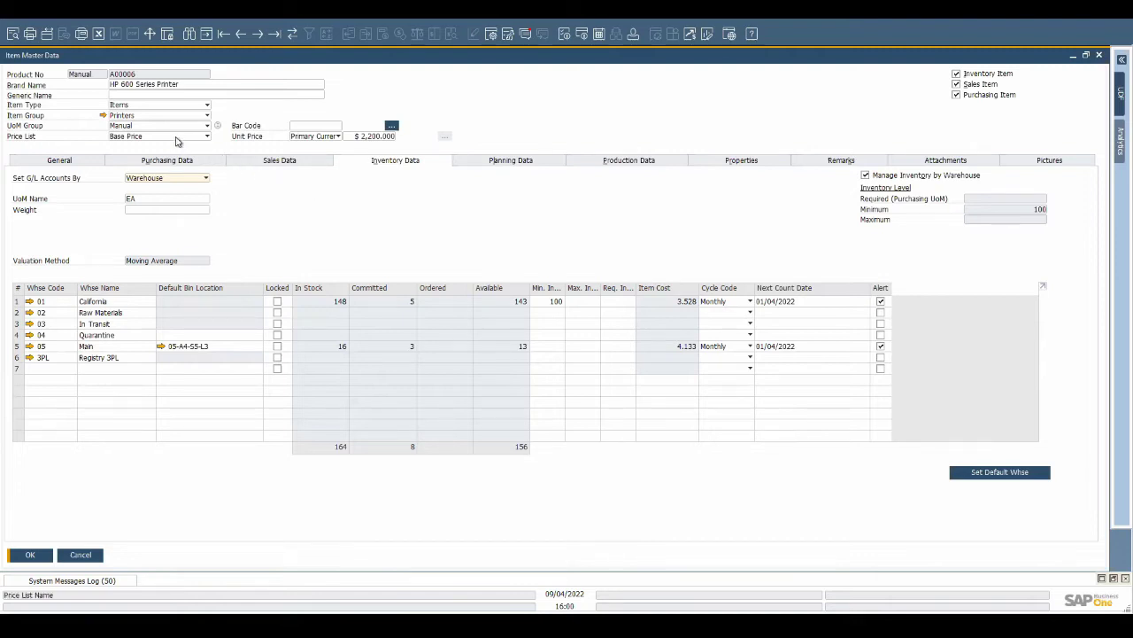
- Review the Printers item group's valuation methods and close it, keeping Moving Average
left_click(103, 116)
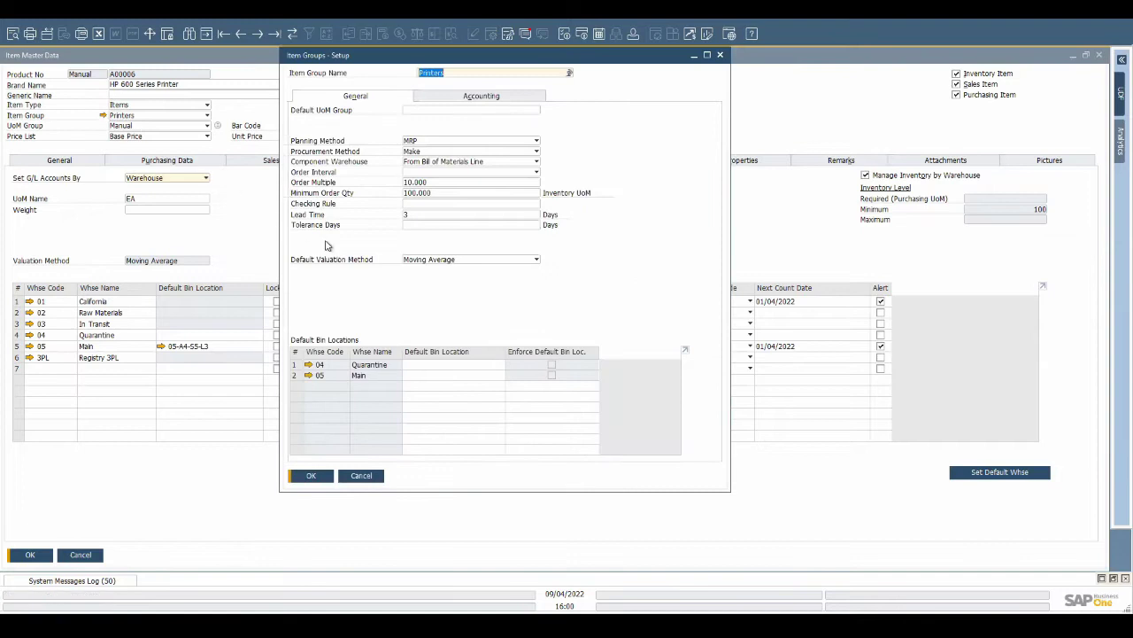
left_click(492, 260)
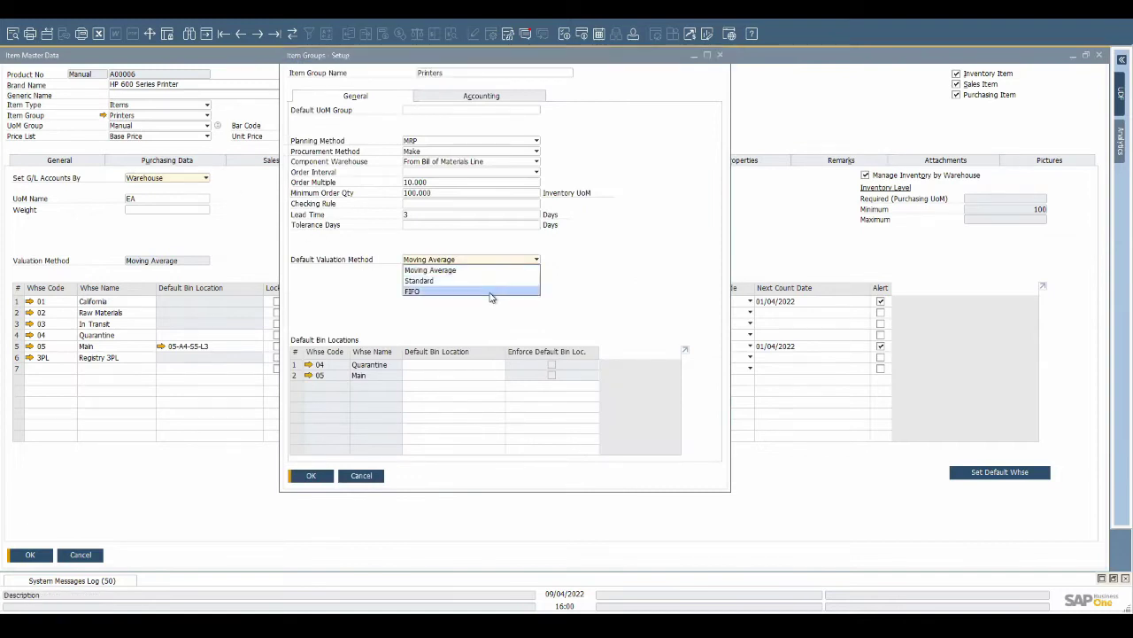
left_click(321, 478)
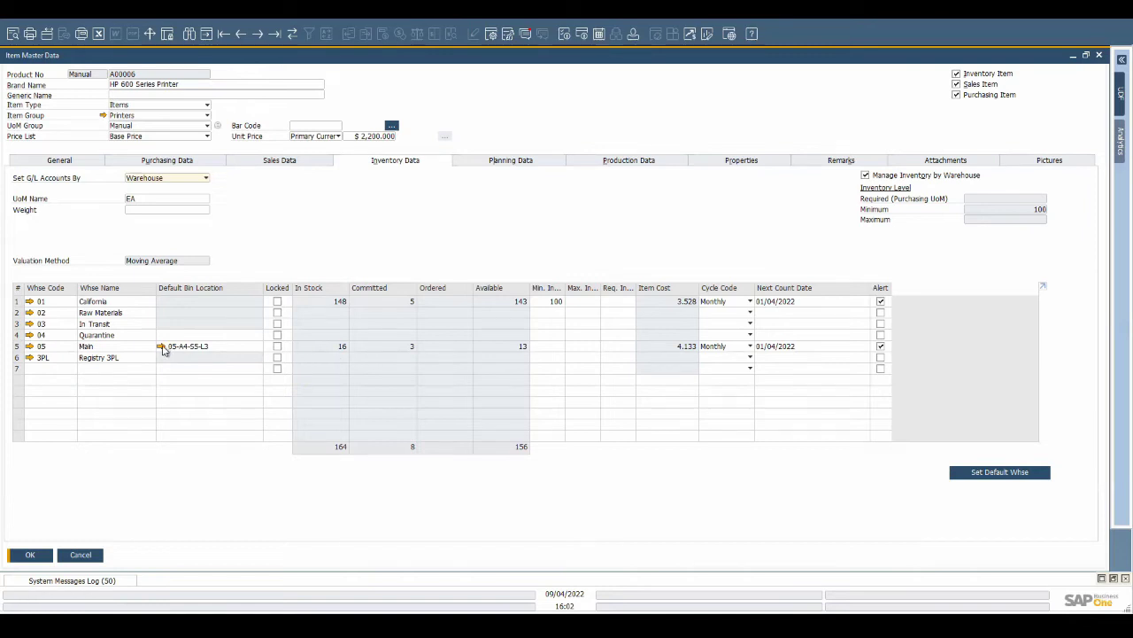
left_click(162, 346)
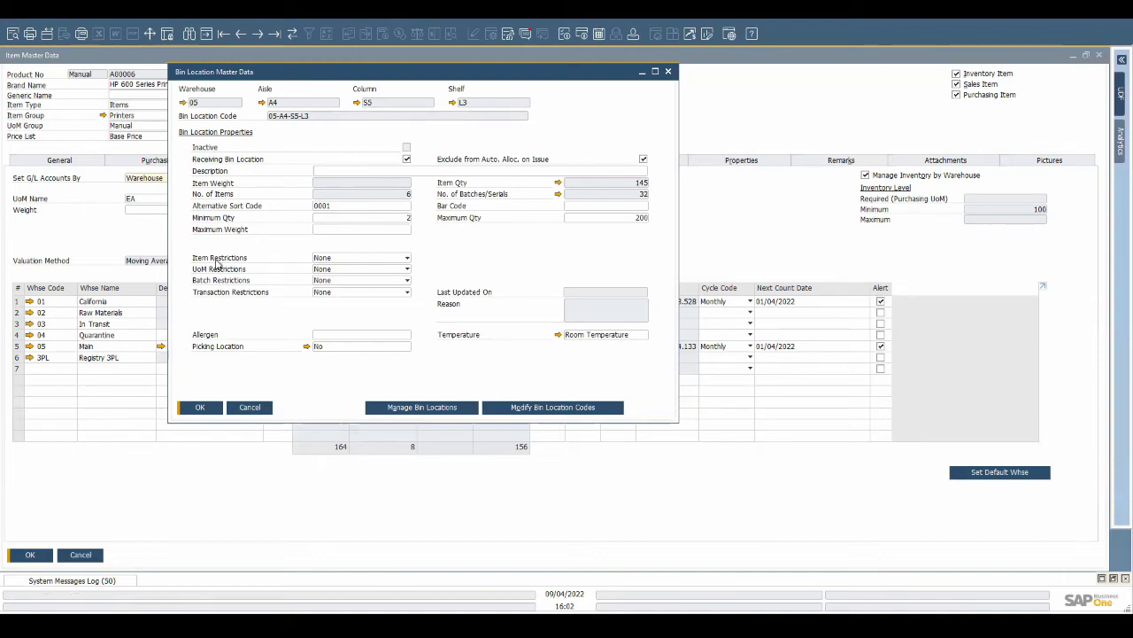
left_click(368, 261)
left_click(433, 259)
left_click(406, 293)
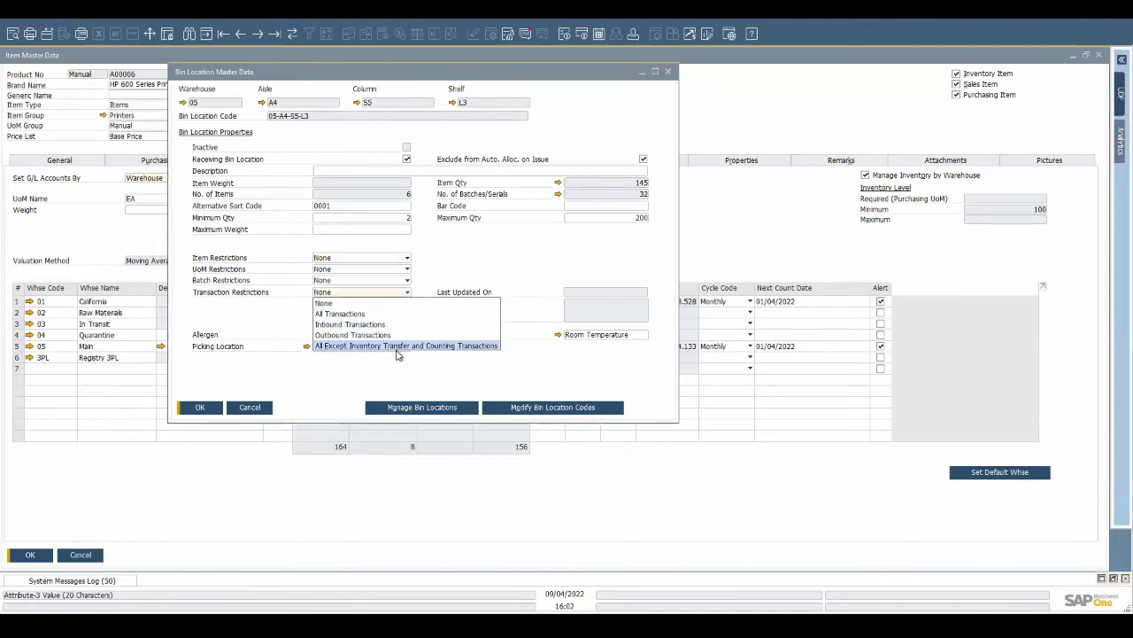
left_click(403, 381)
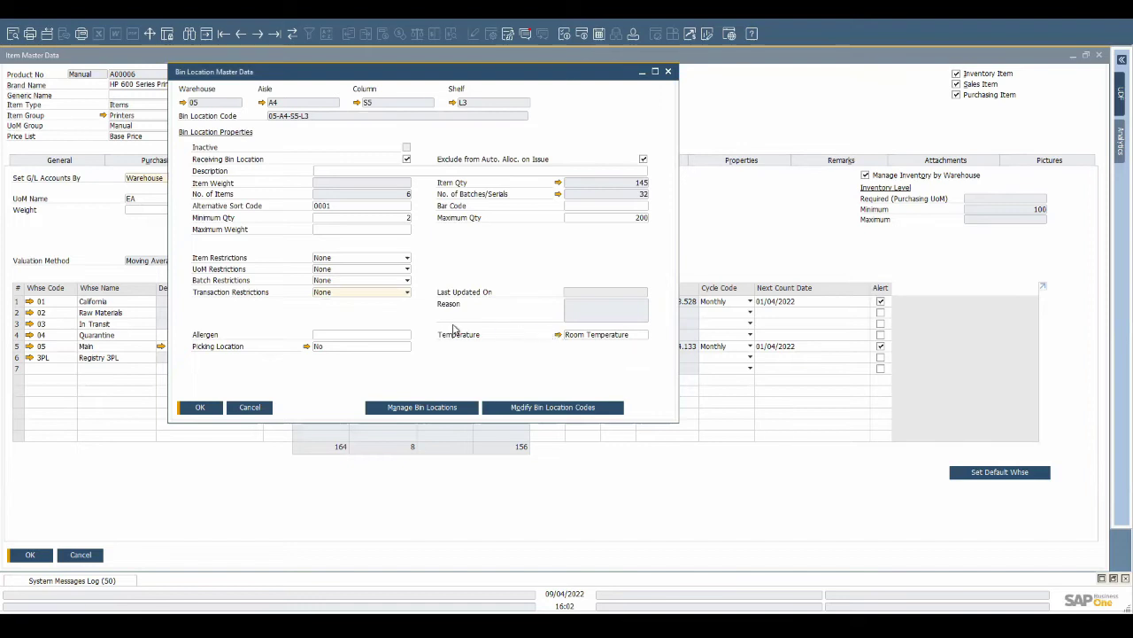
left_click(645, 340)
left_click(647, 334)
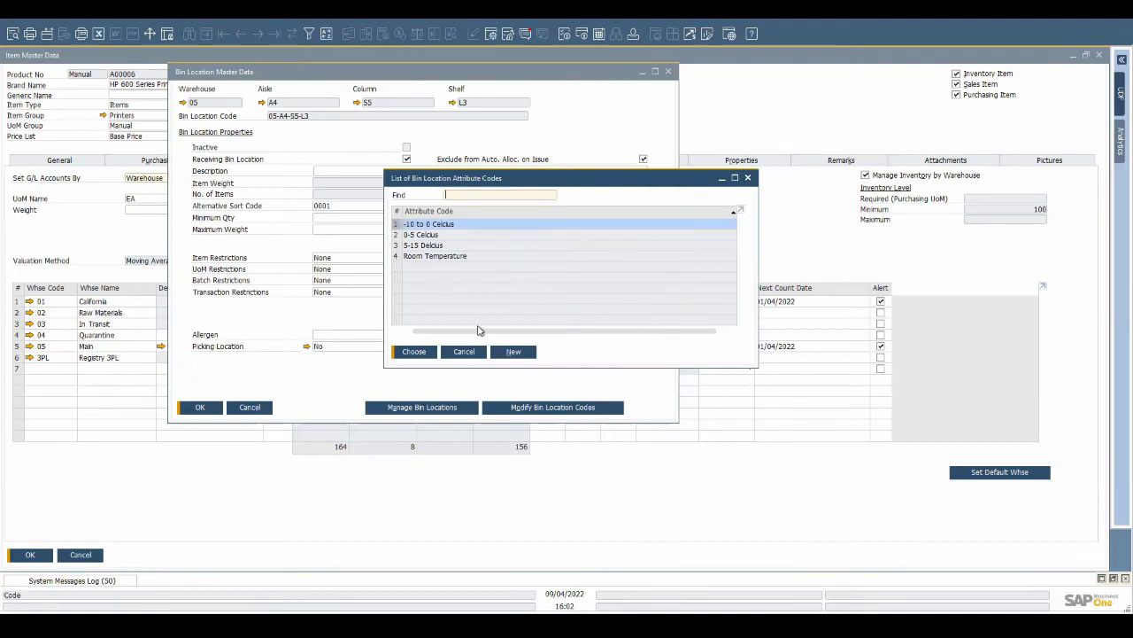
left_click(464, 351)
left_click(400, 347)
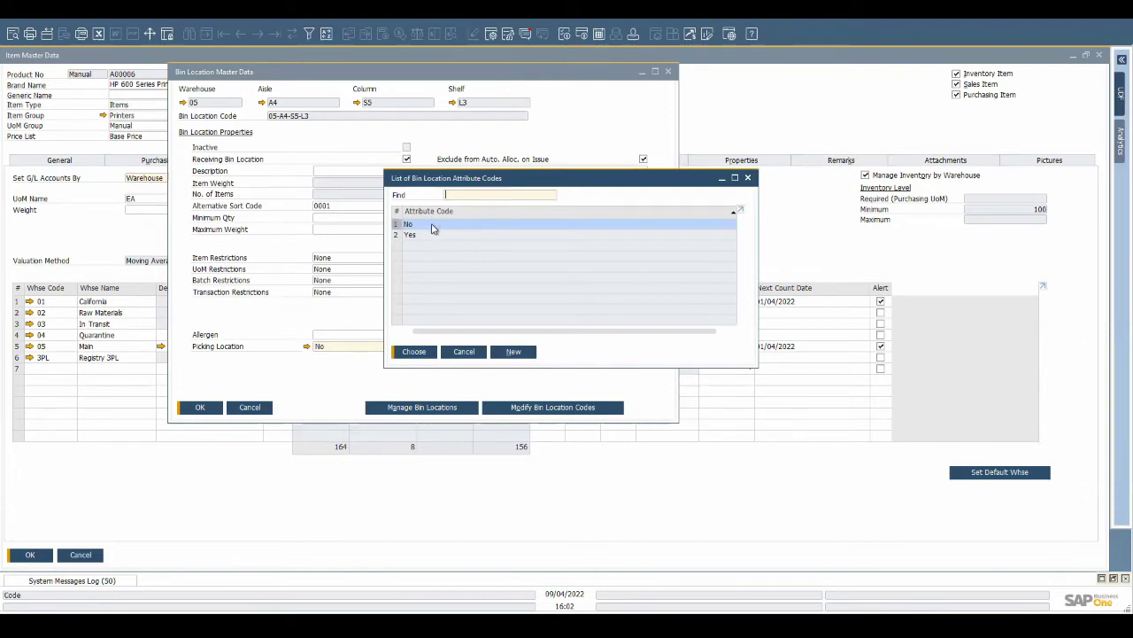
left_click(464, 352)
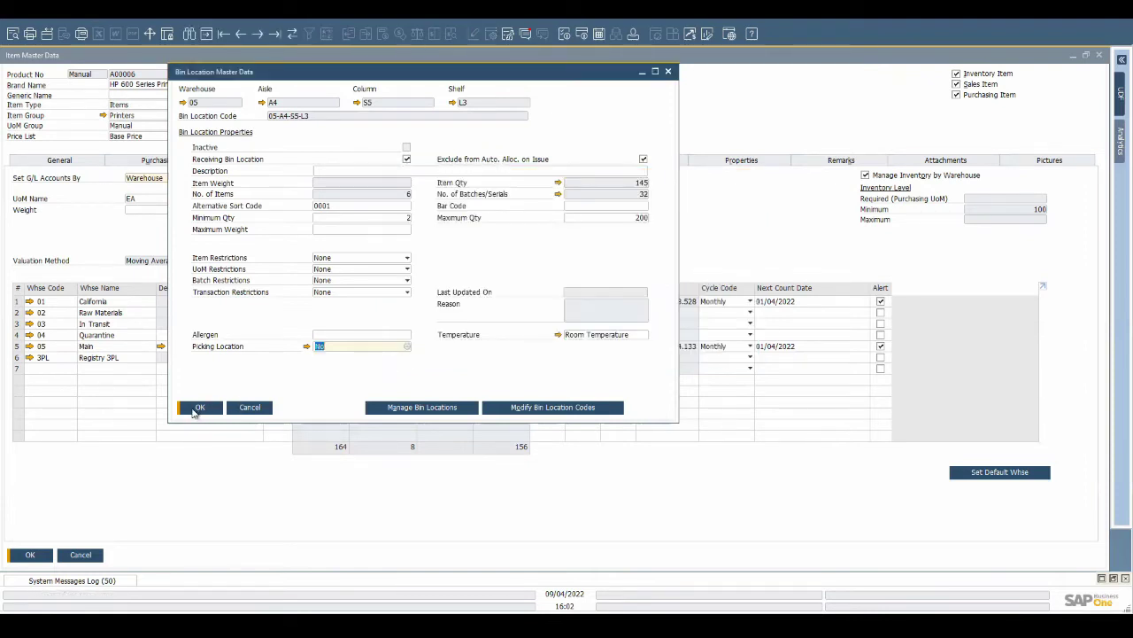
left_click(198, 408)
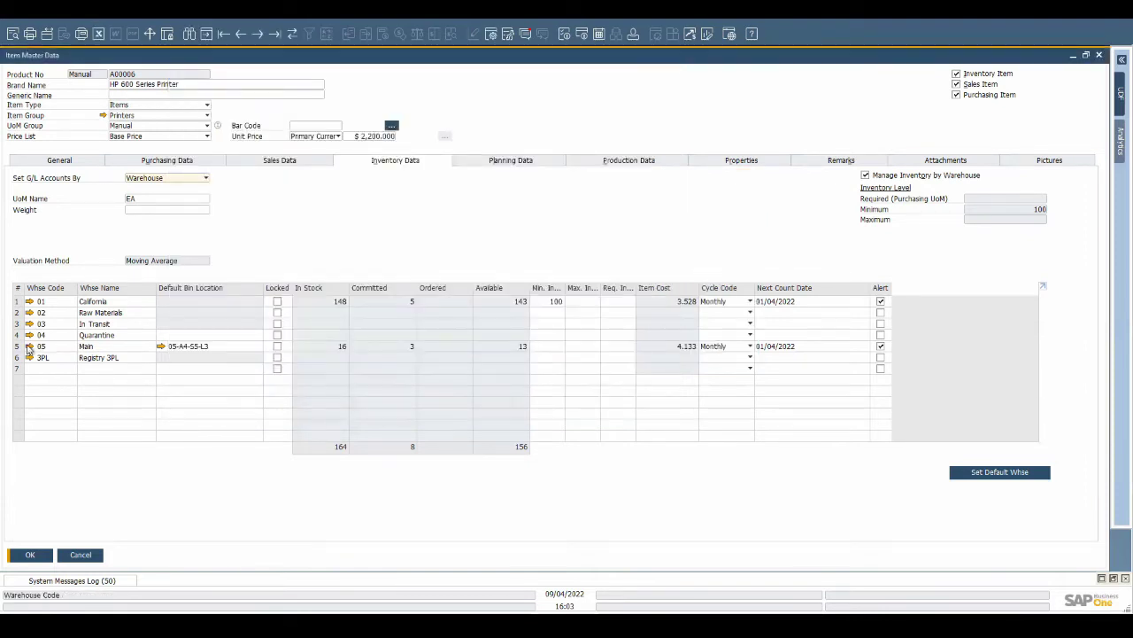
- Check warehouse 05 Main's Bin Locations settings, then bring up the printer's related-actions menu
left_click(29, 346)
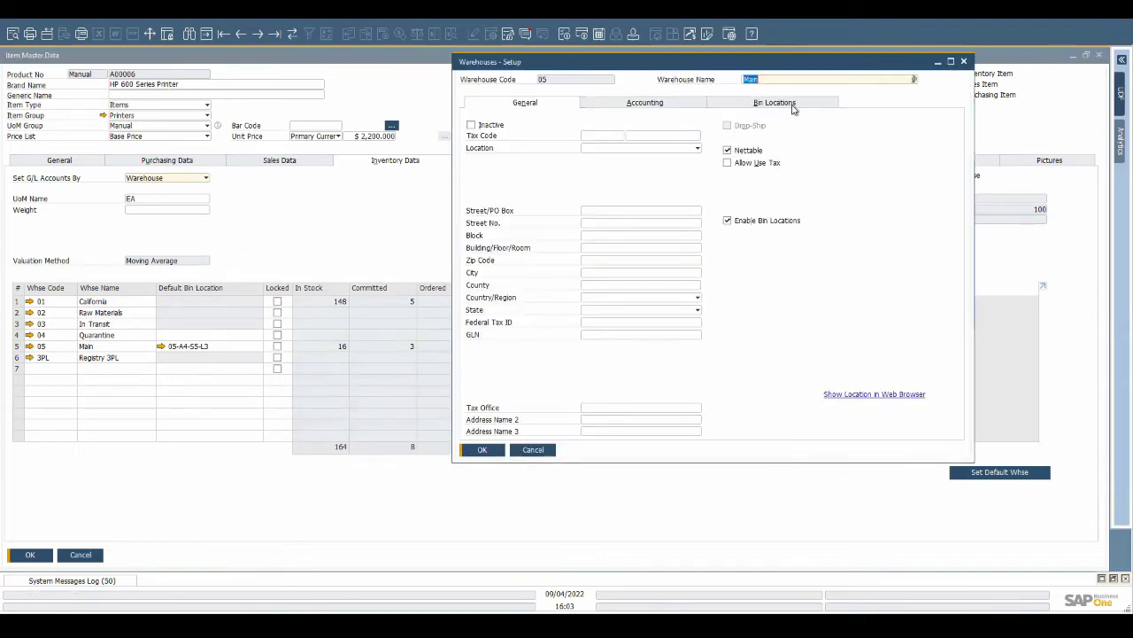
left_click(792, 105)
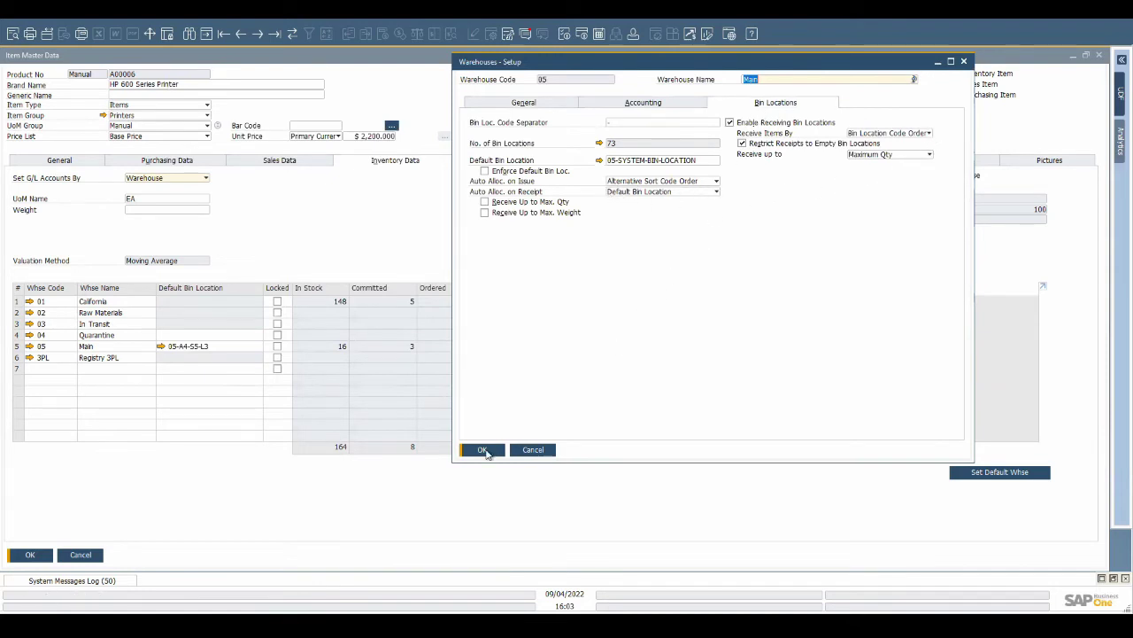
left_click(484, 451)
right_click(436, 260)
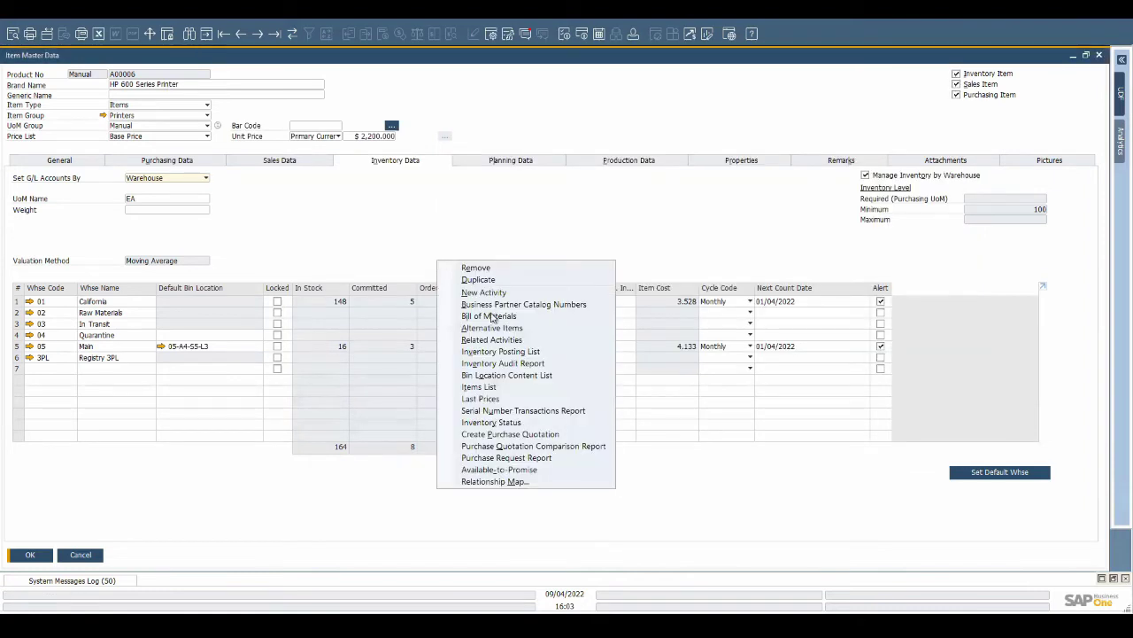
- List A00006 bin contents by serial and mark serials 1116 and 1117 in 05-SYSTEM-BIN-LOCATION
left_click(523, 375)
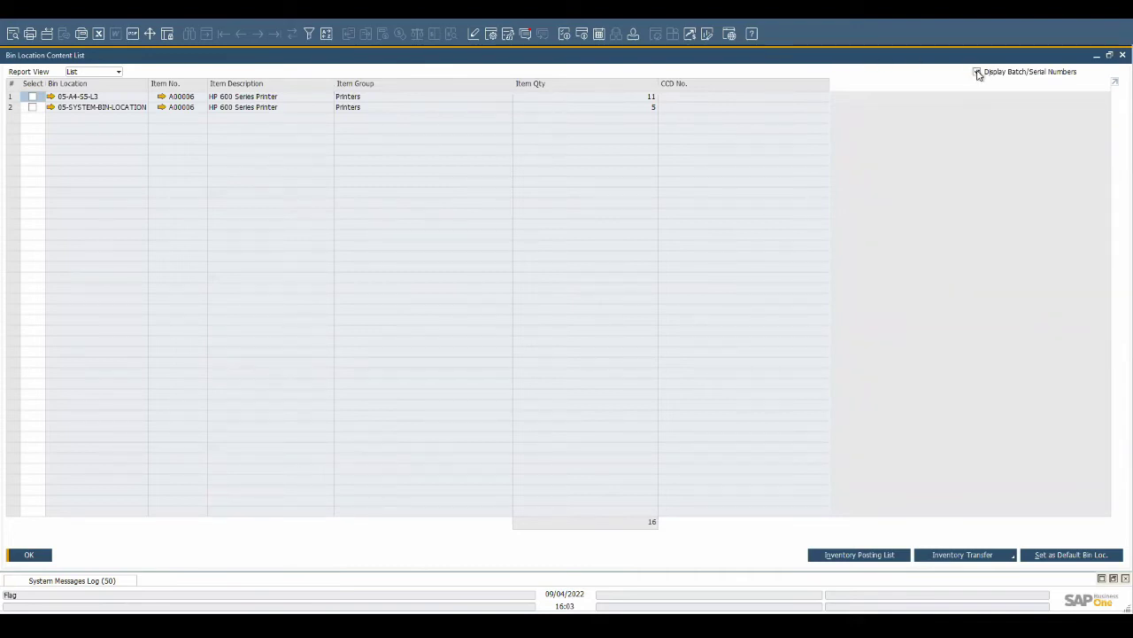
left_click(977, 71)
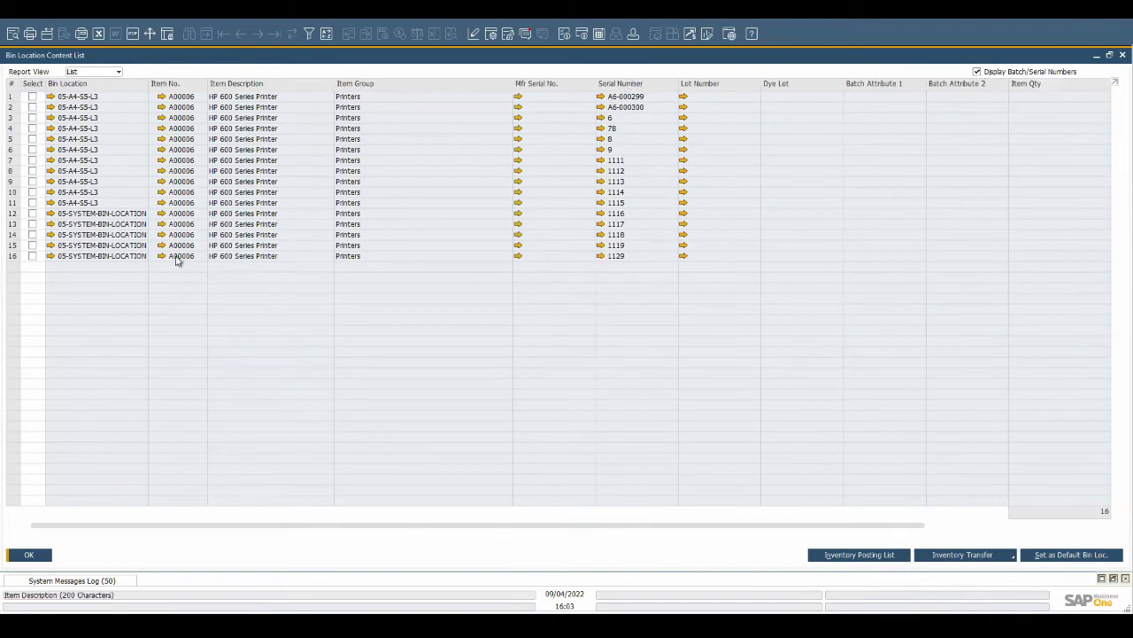
left_click(33, 214)
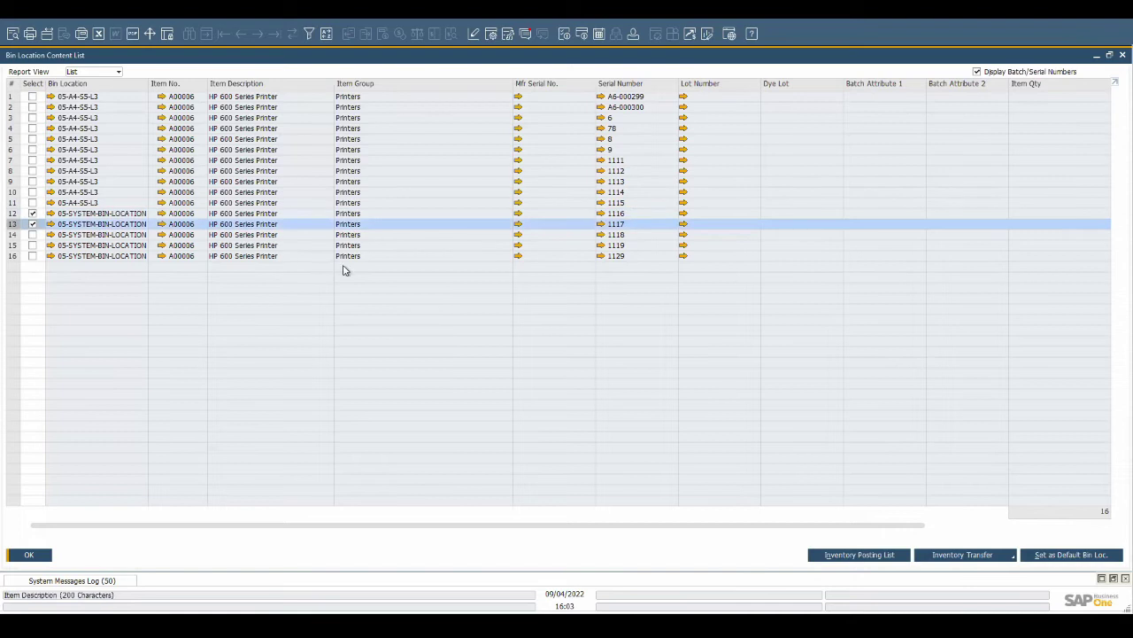
left_click(1004, 554)
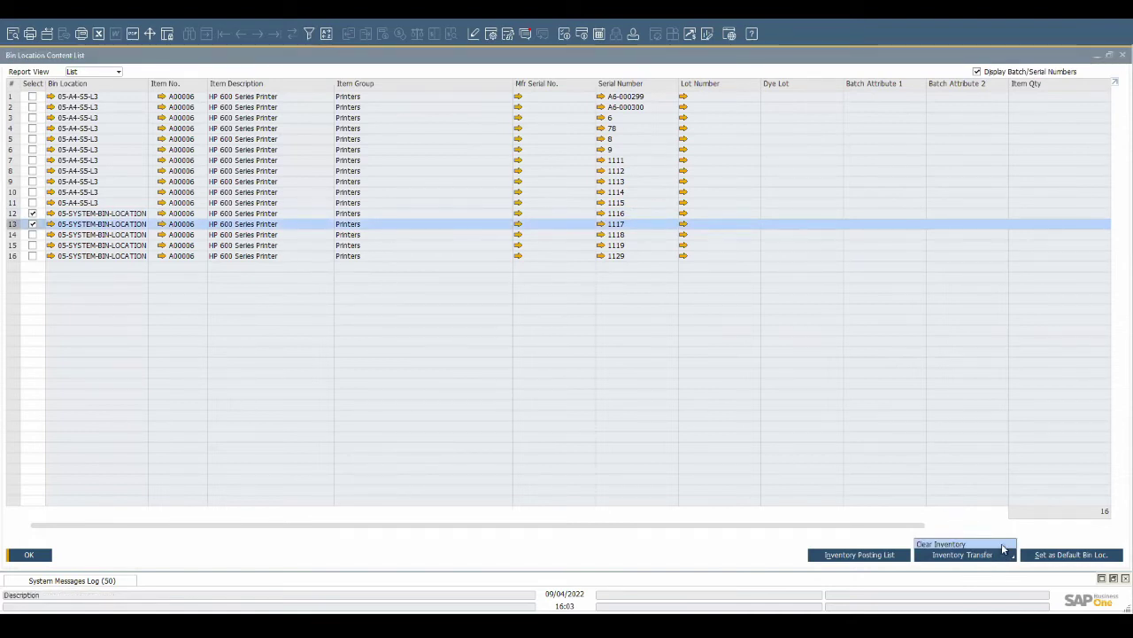
- Add inventory transfer 26 moving the two marked units into bin 05-A4-S5-L3, then close the windows
left_click(992, 544)
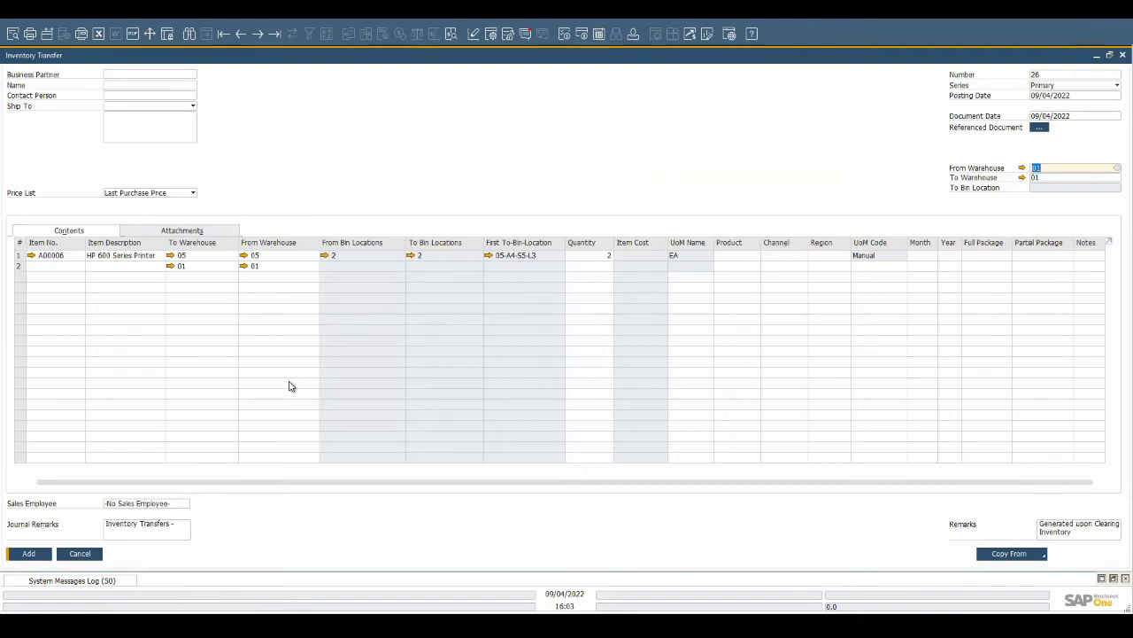
left_click(40, 558)
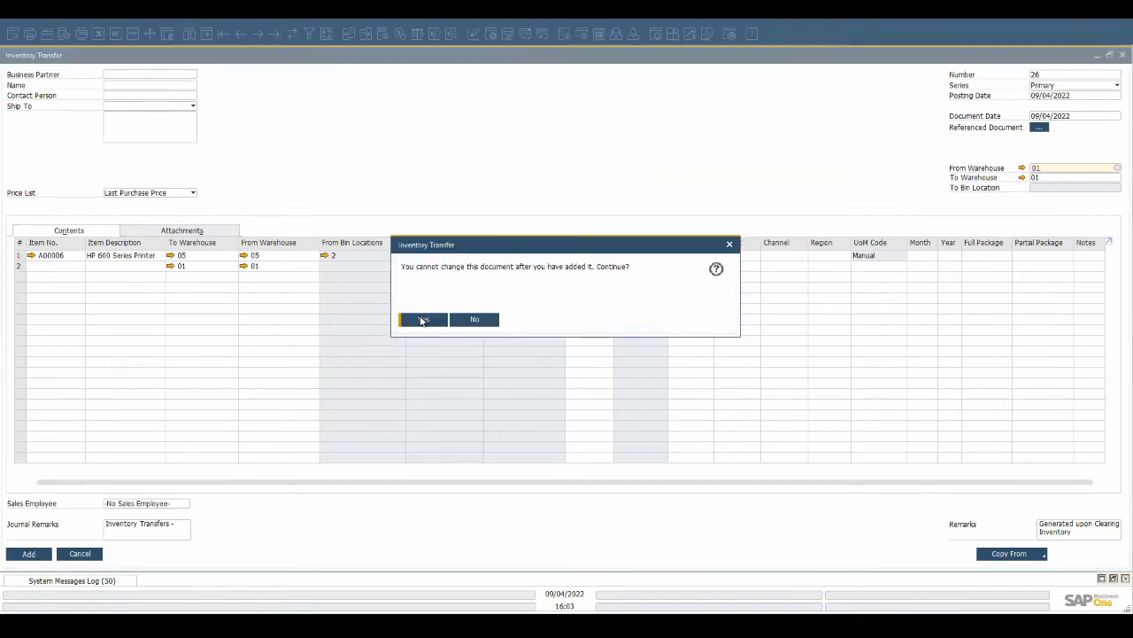
left_click(422, 320)
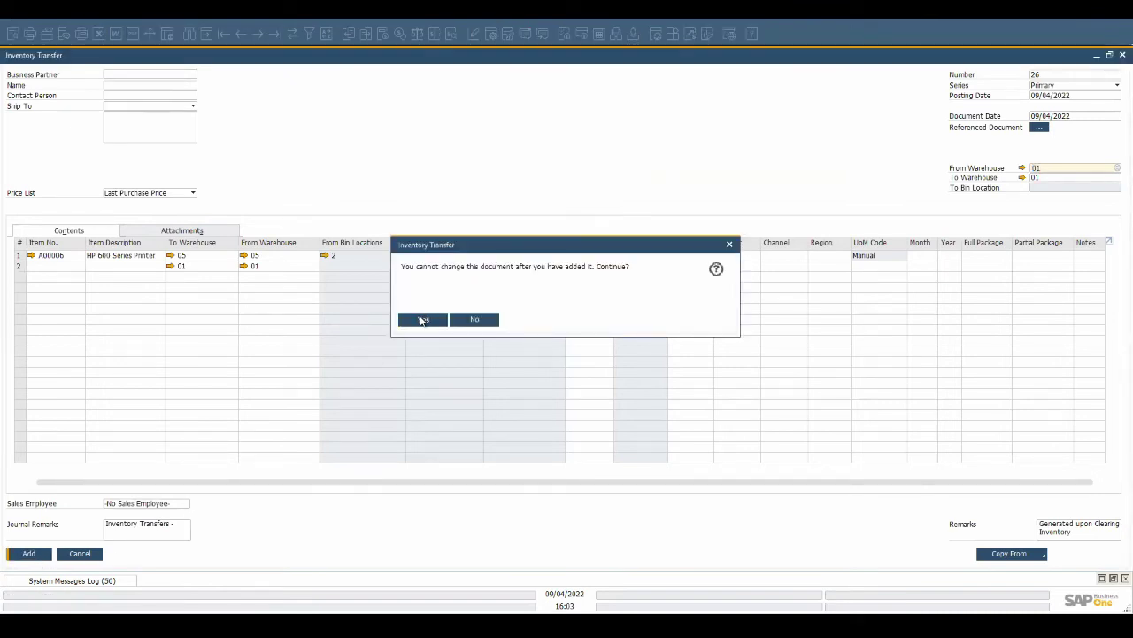
left_click(88, 555)
left_click(43, 557)
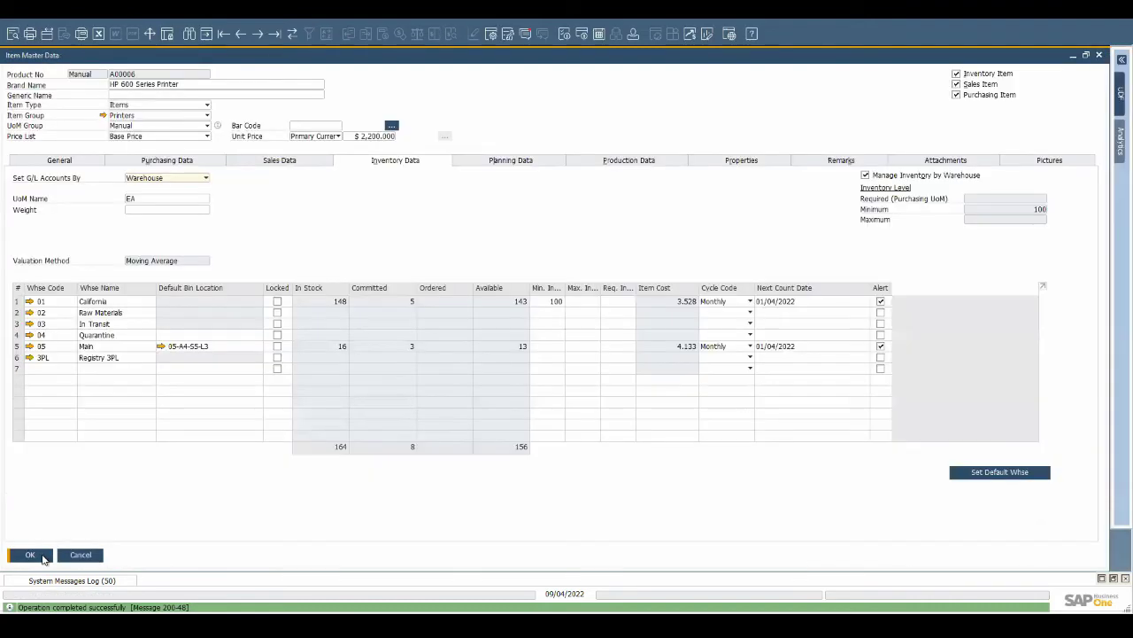
- Search the Pick Pack and Production Manager for open A00006 orders, sorted by delivery/due date
left_click(43, 557)
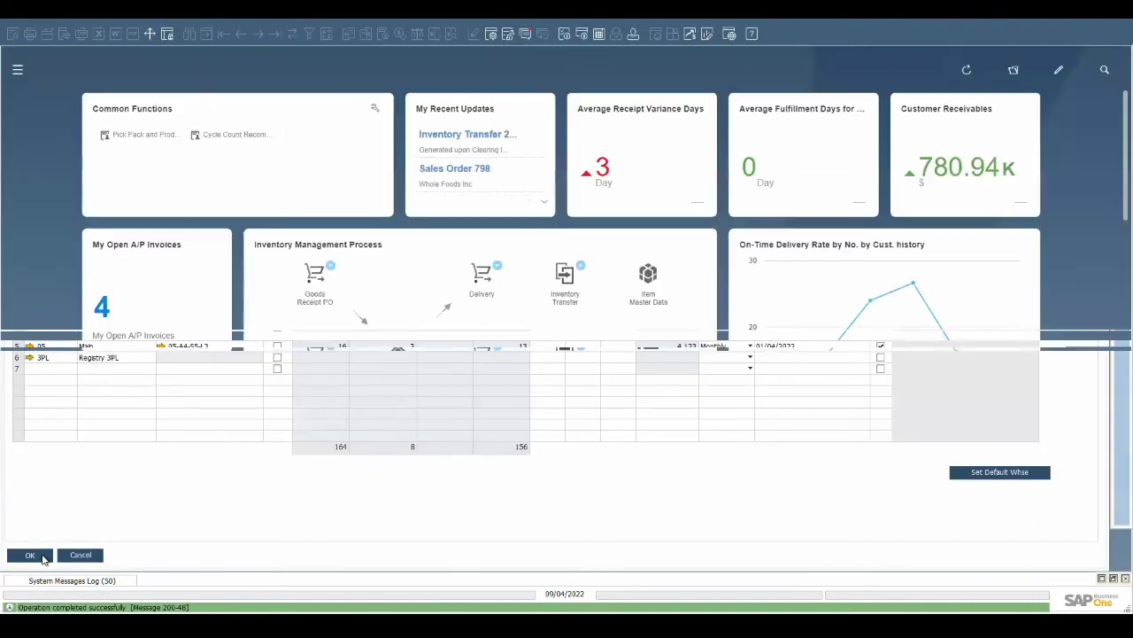
left_click(122, 135)
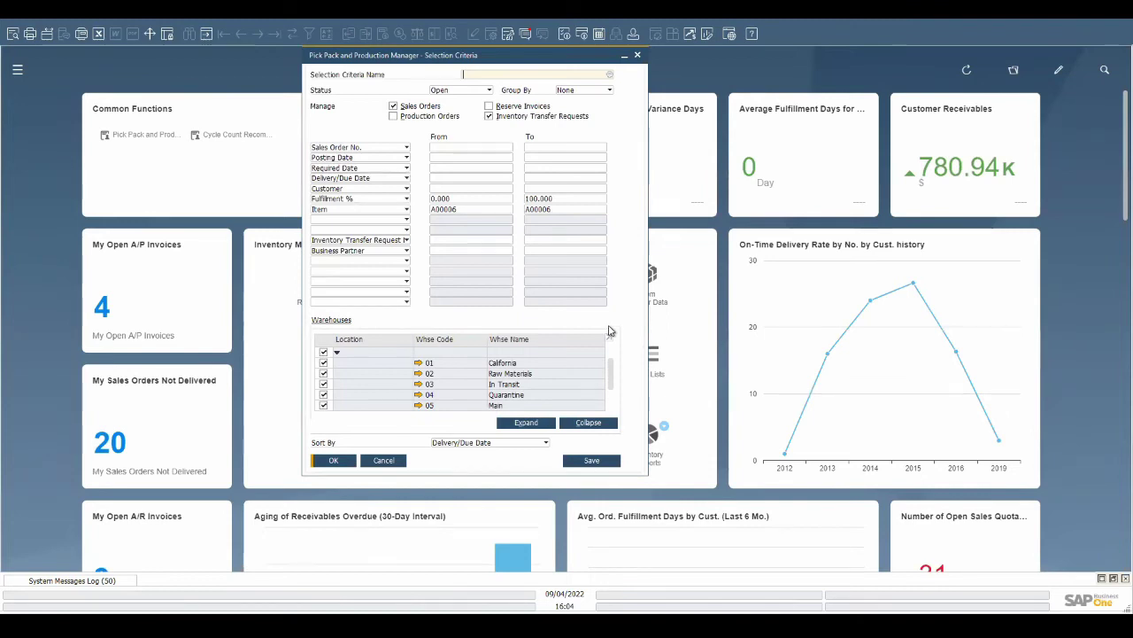
left_click(537, 443)
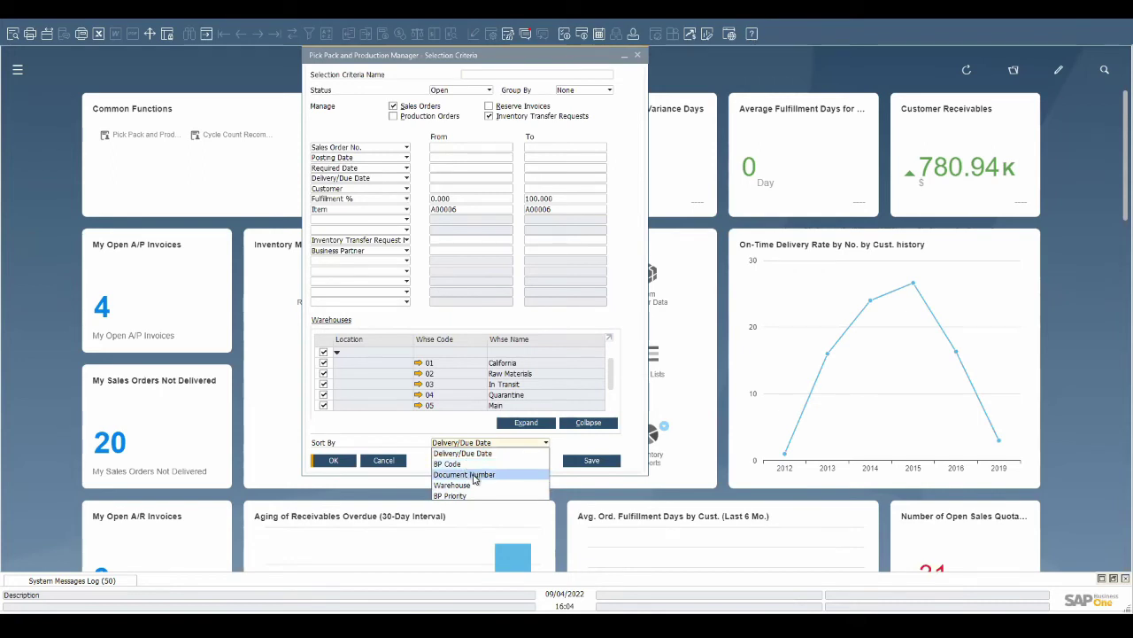
left_click(340, 460)
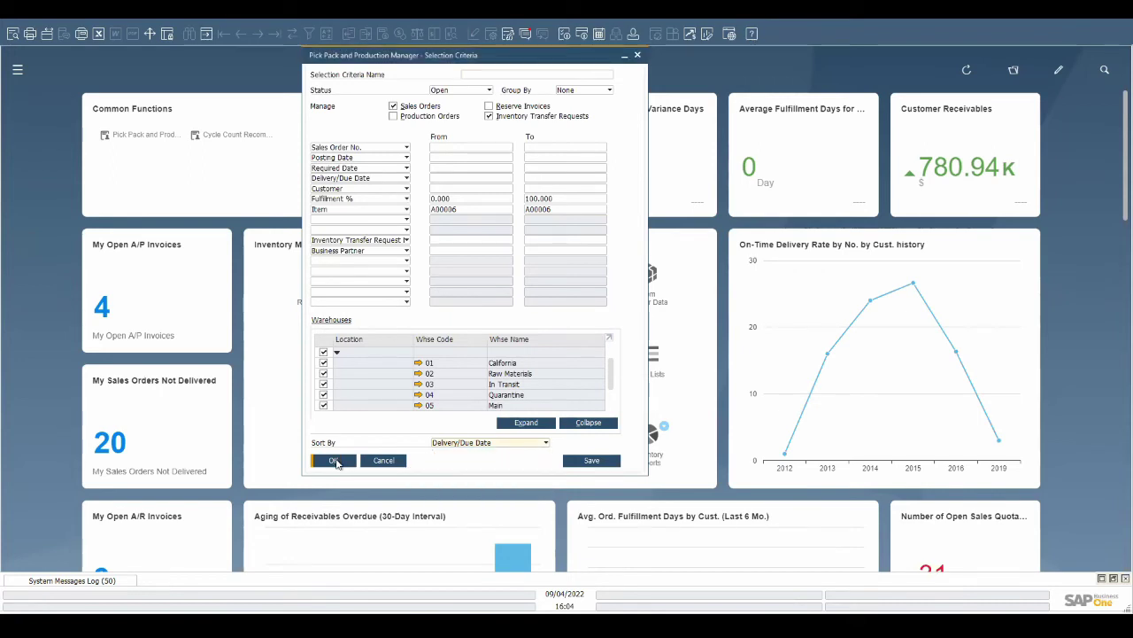
left_click(336, 461)
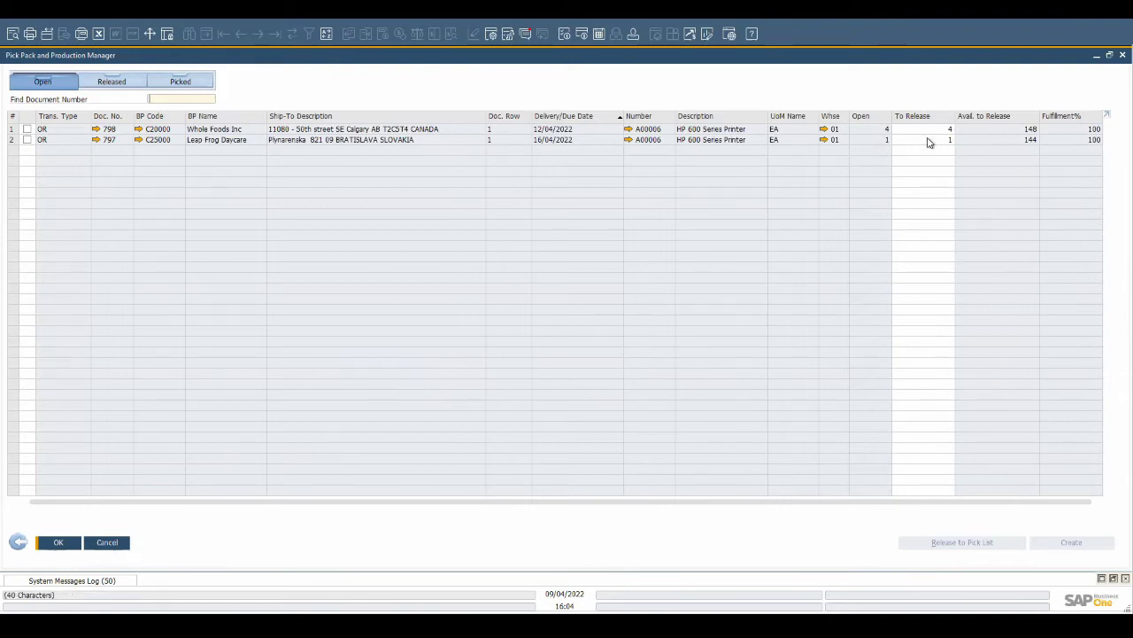
- Release sales order 798 through the wizard, generating pick list 101 for 4 units
left_click(27, 130)
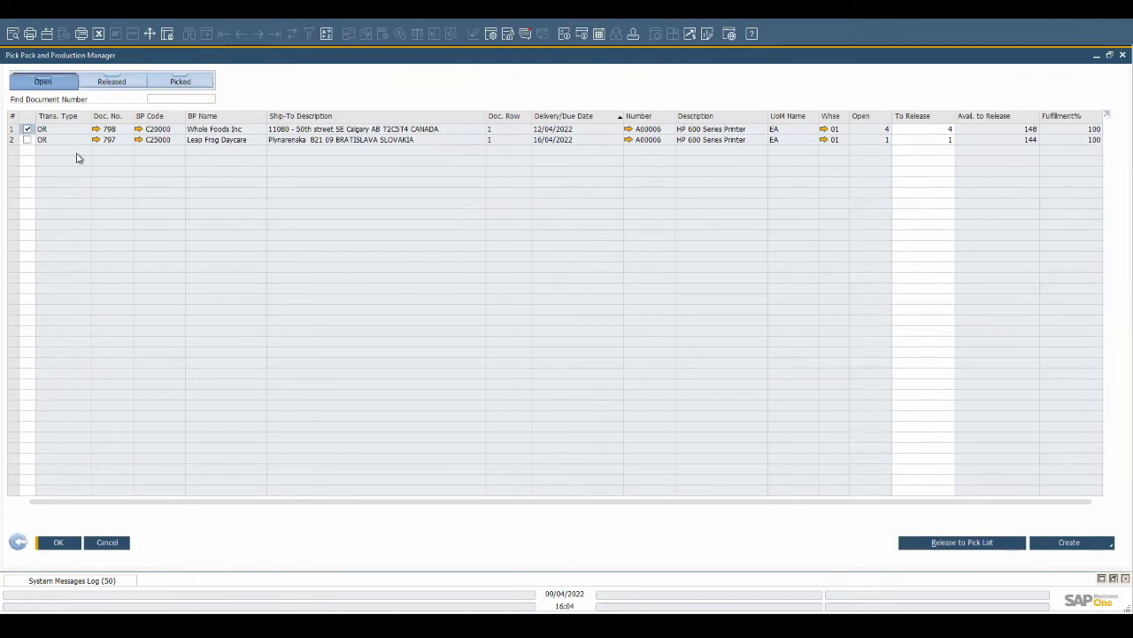
left_click(942, 546)
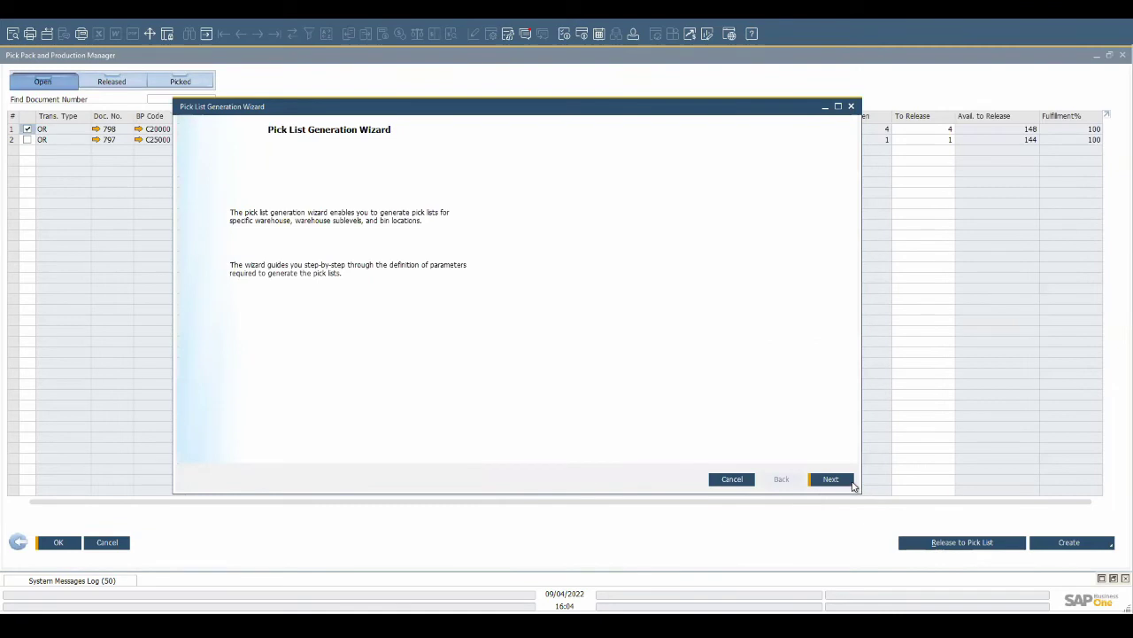
left_click(831, 479)
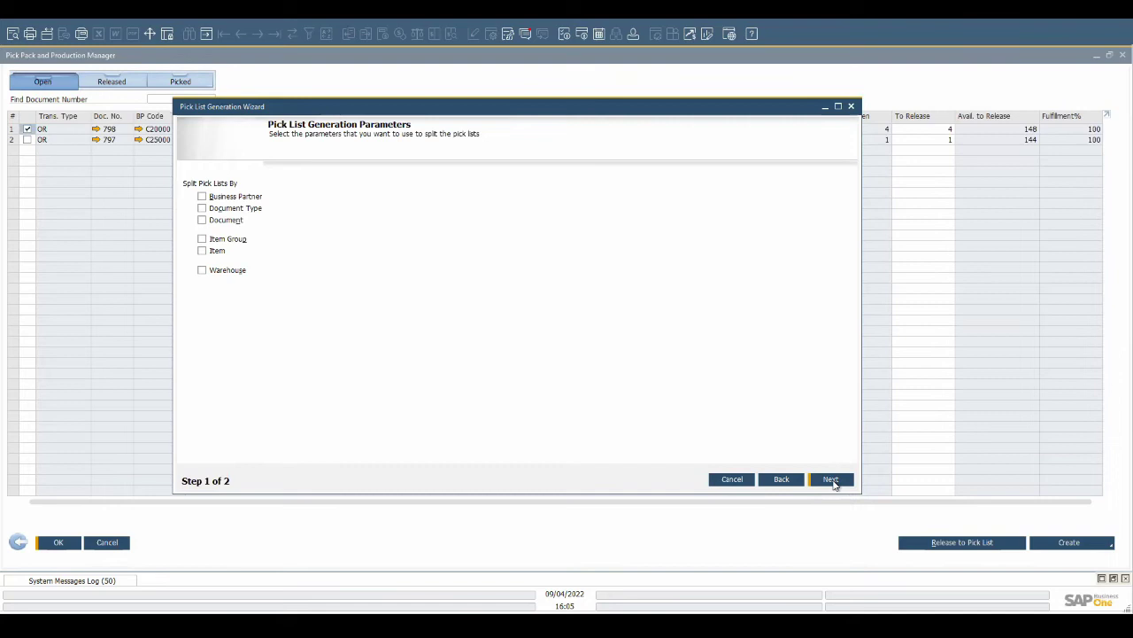
left_click(833, 481)
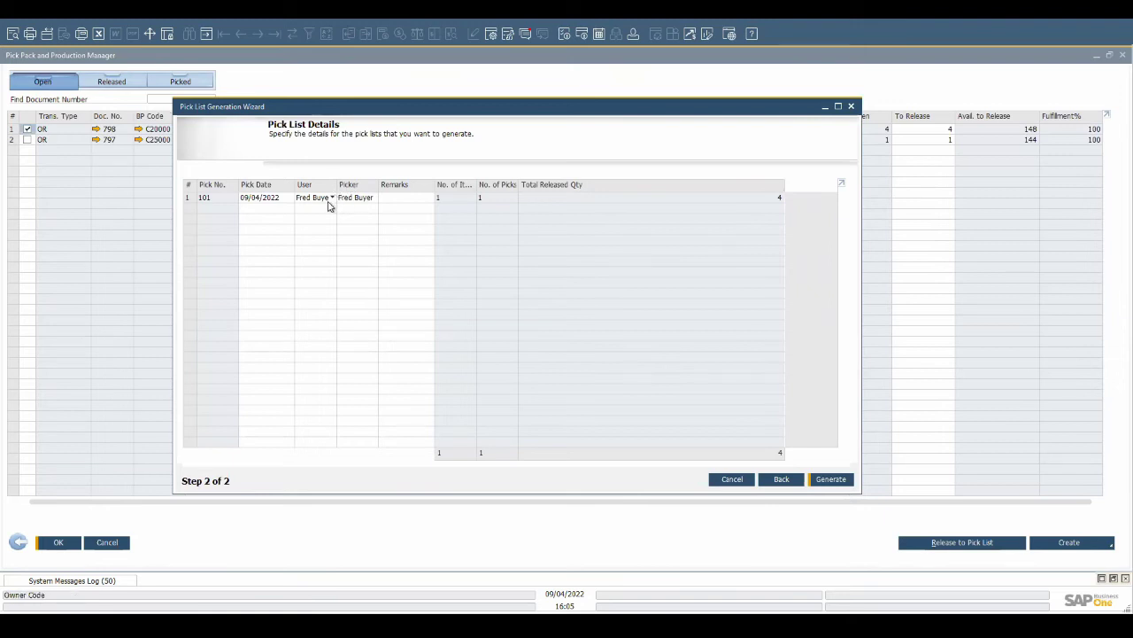
left_click(839, 479)
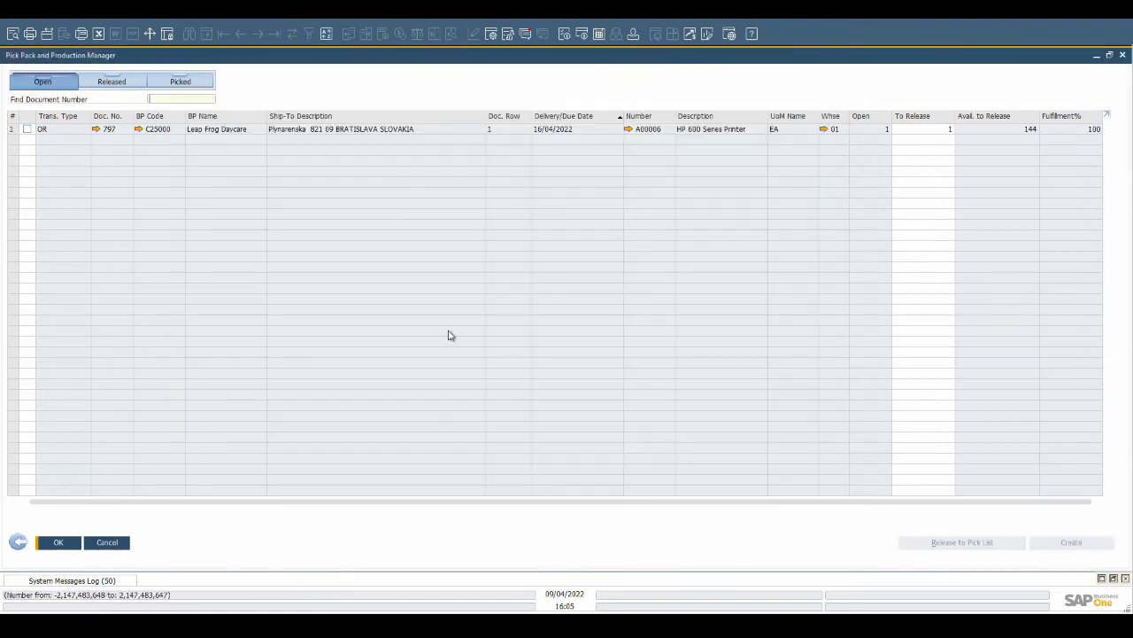
- Enter 4 picked units for order 798 on pick list 101 and update it
left_click(138, 85)
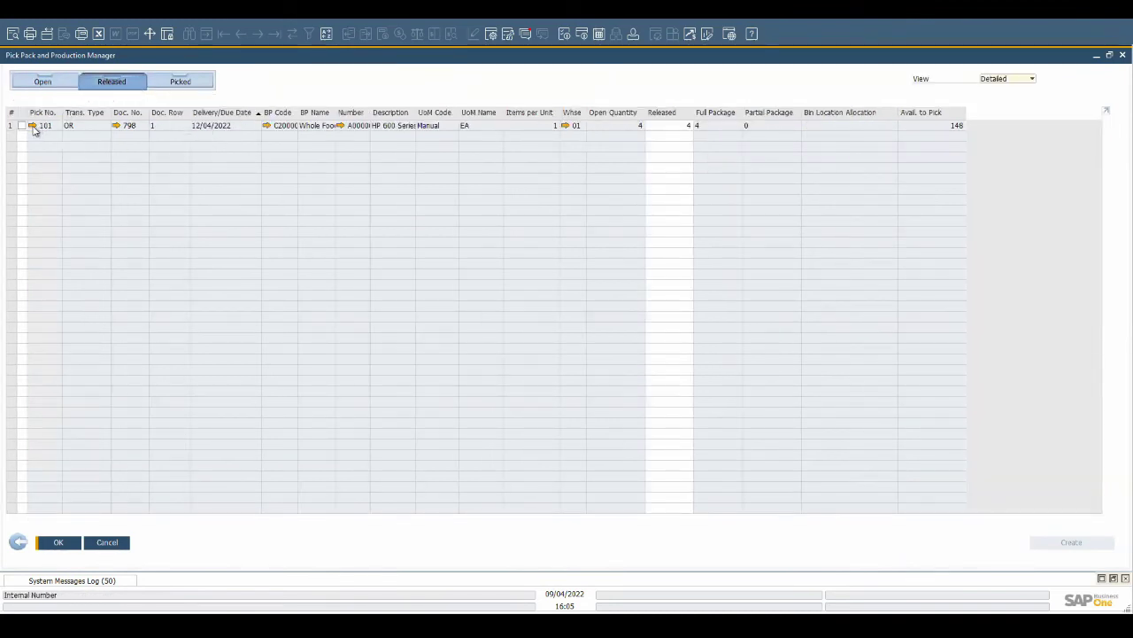
left_click(33, 125)
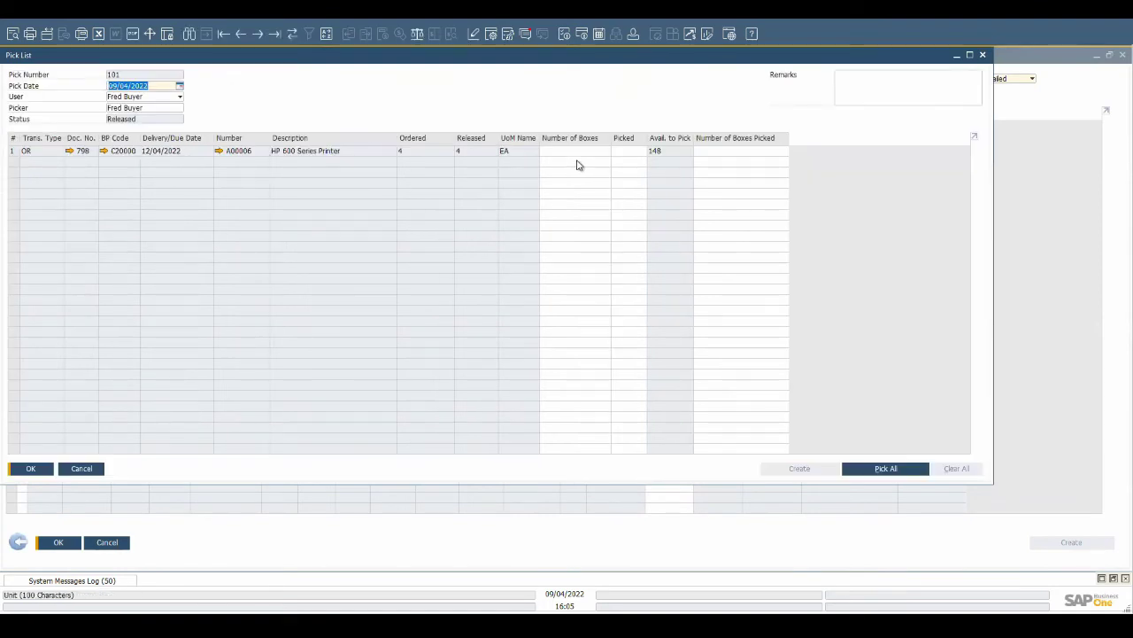
left_click(631, 151)
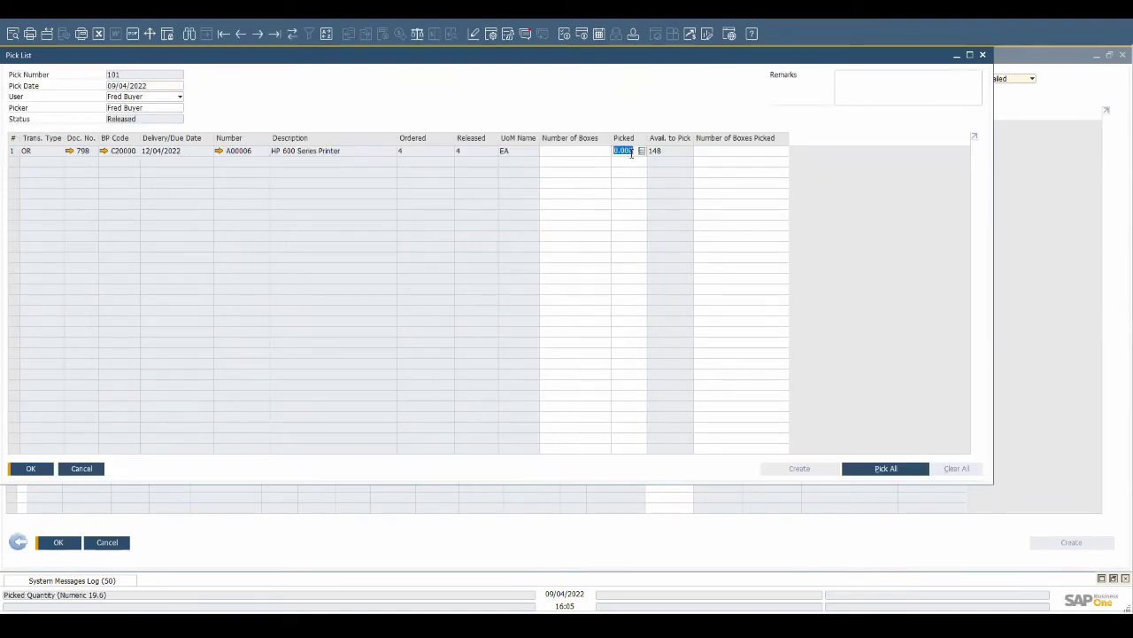
type("4")
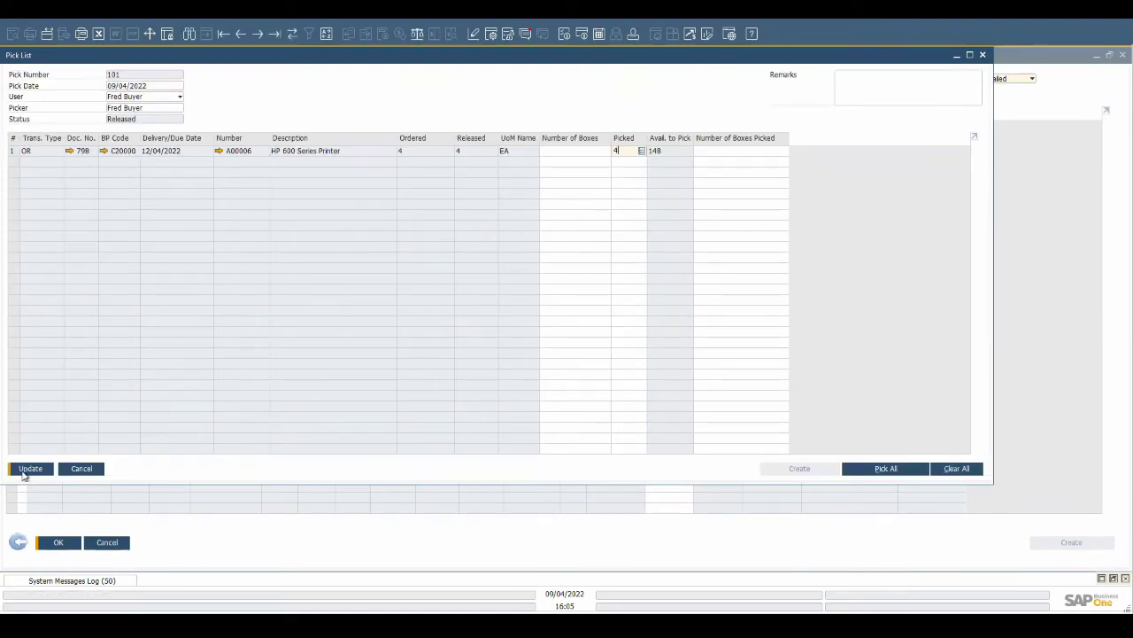
left_click(24, 472)
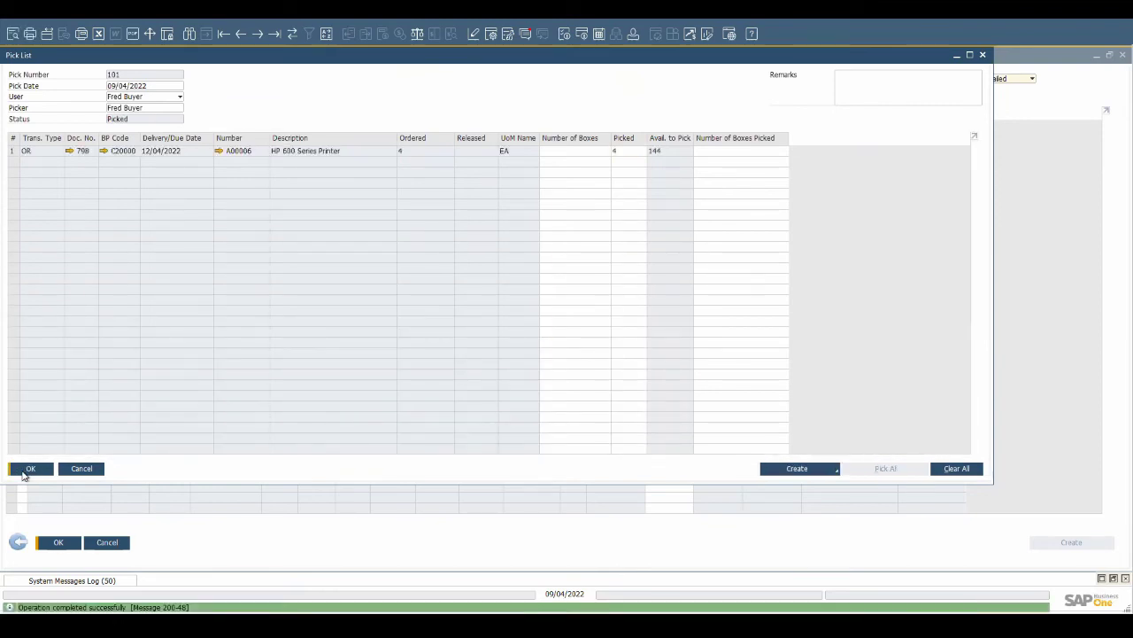
left_click(27, 469)
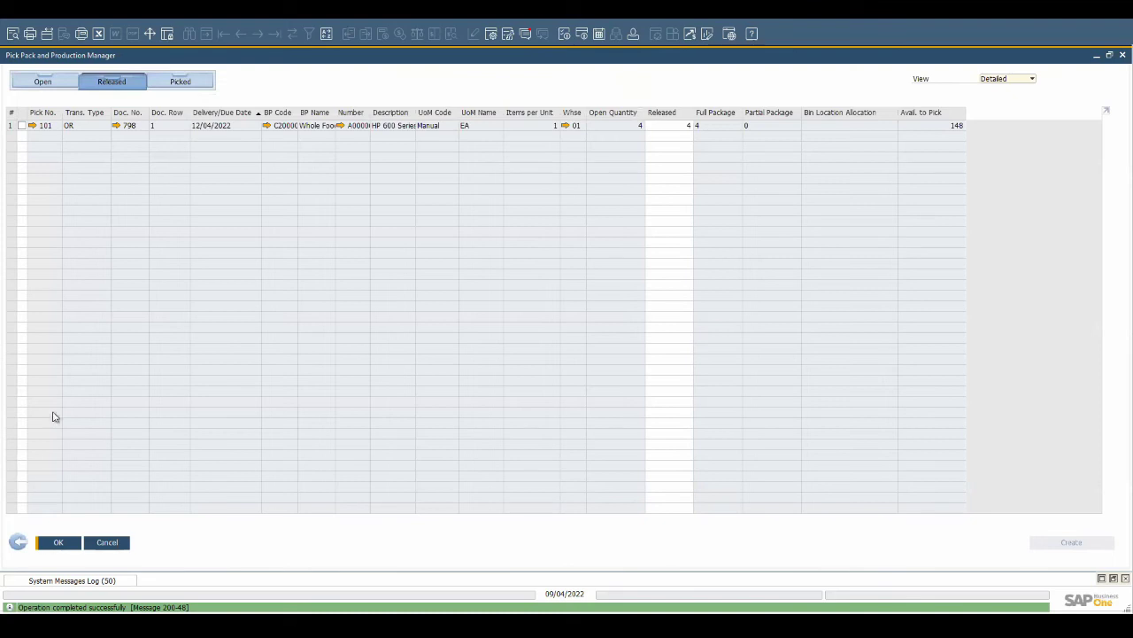
- Create a delivery from picked pick list 101, confirm it, and close the manager
left_click(187, 81)
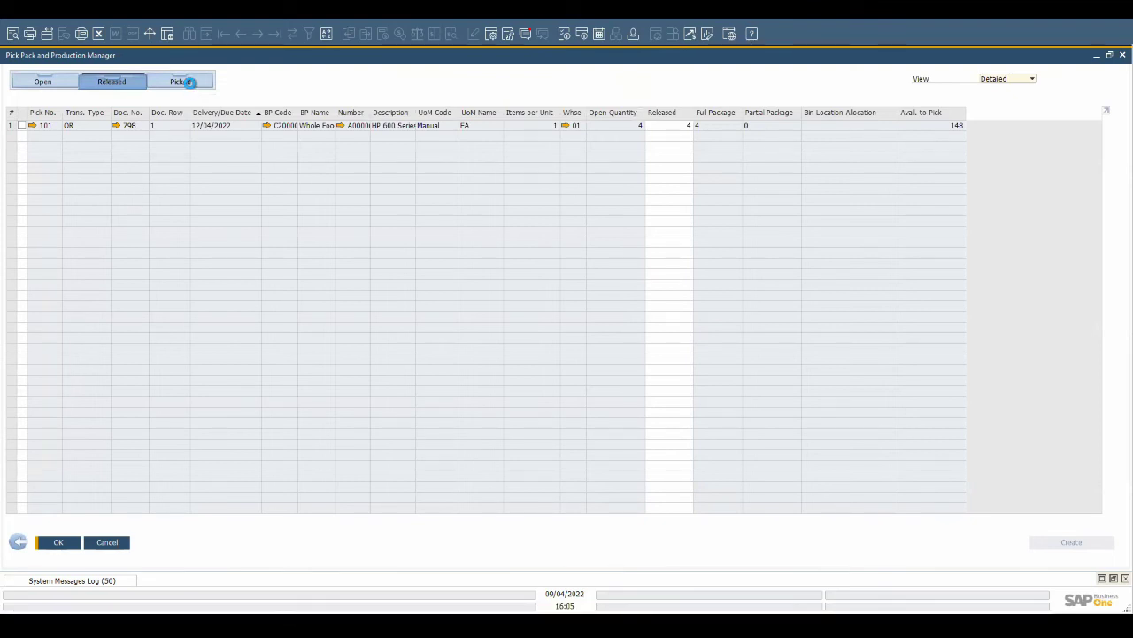
left_click(22, 122)
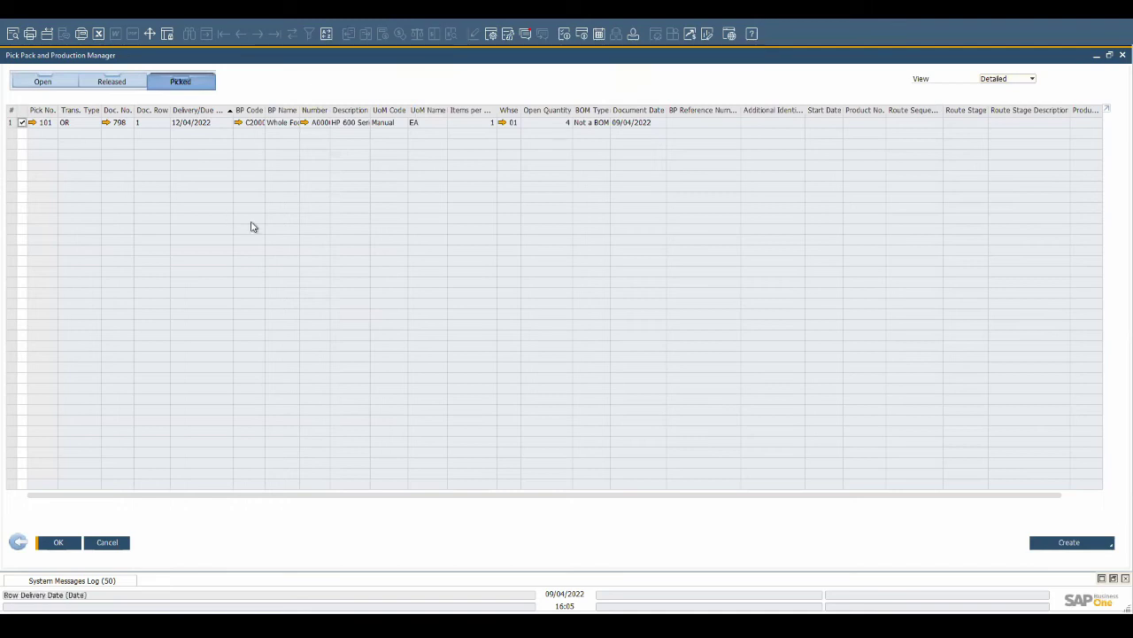
left_click(1111, 543)
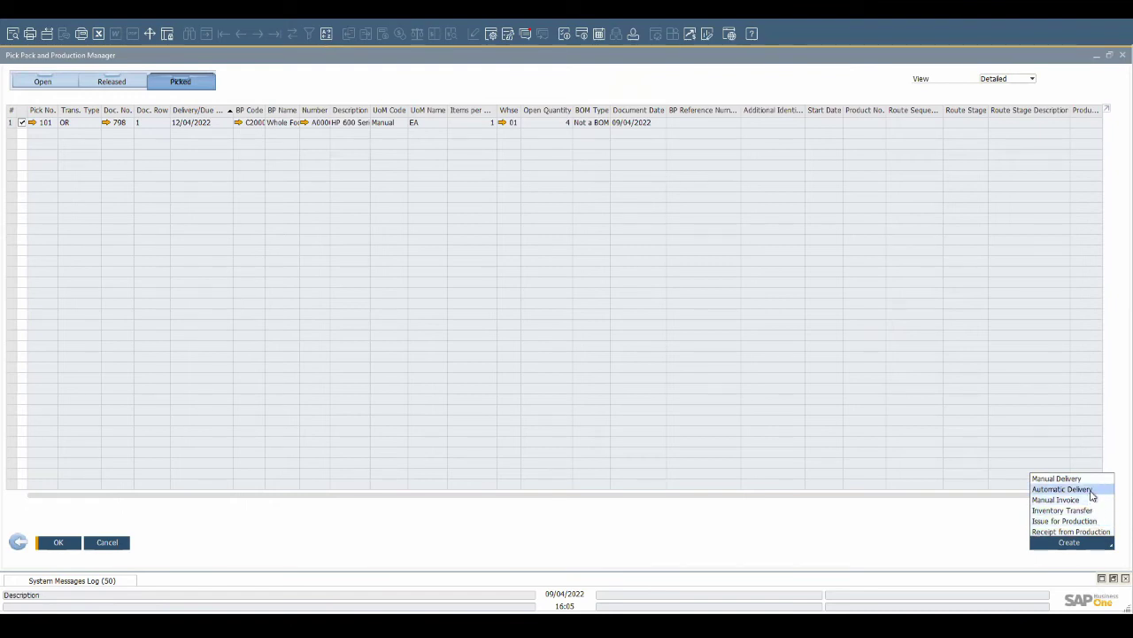
left_click(1092, 489)
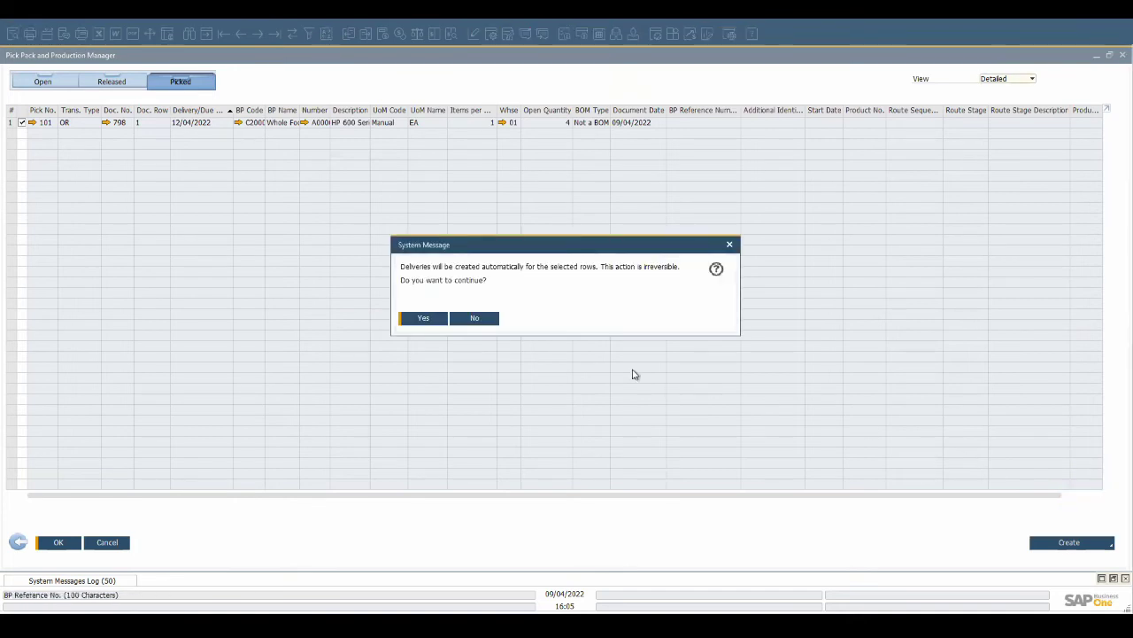
left_click(424, 319)
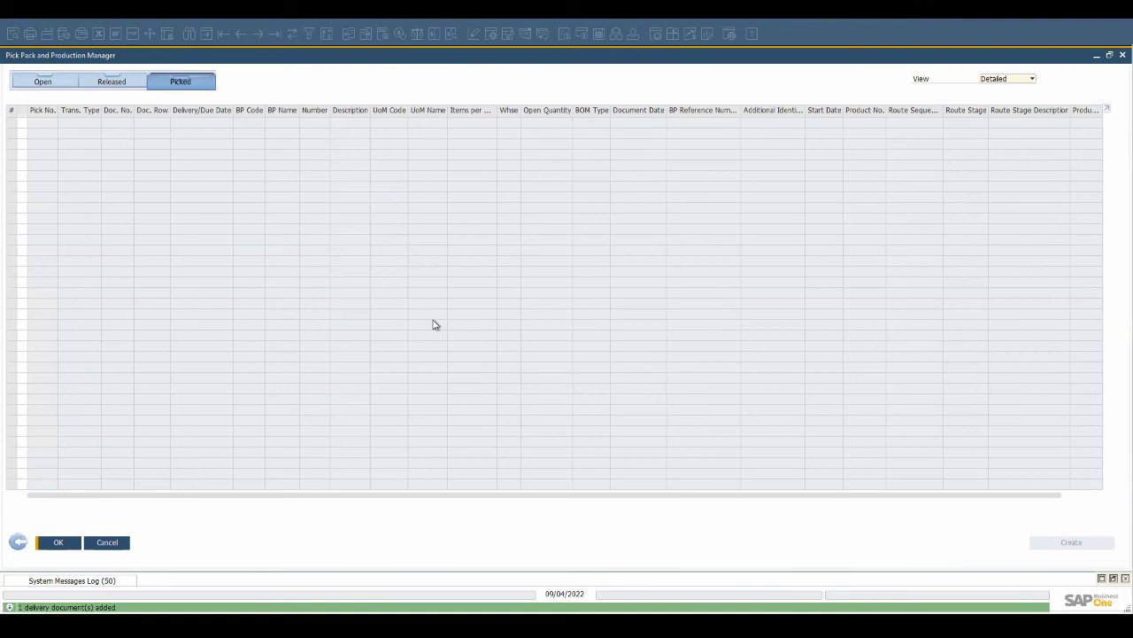
left_click(60, 542)
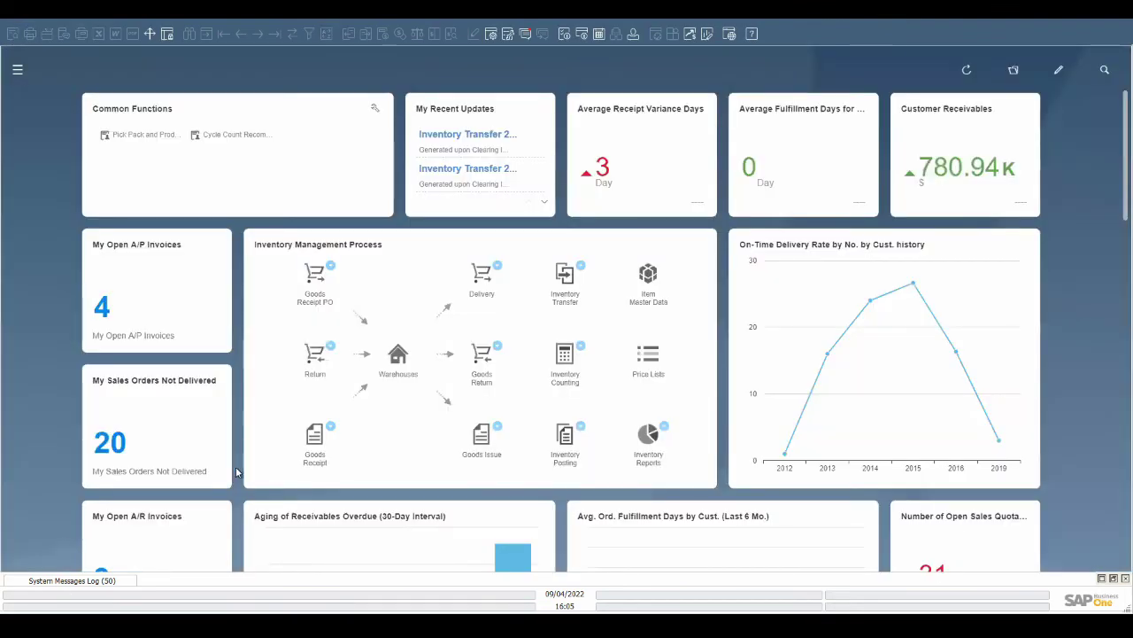
left_click(544, 202)
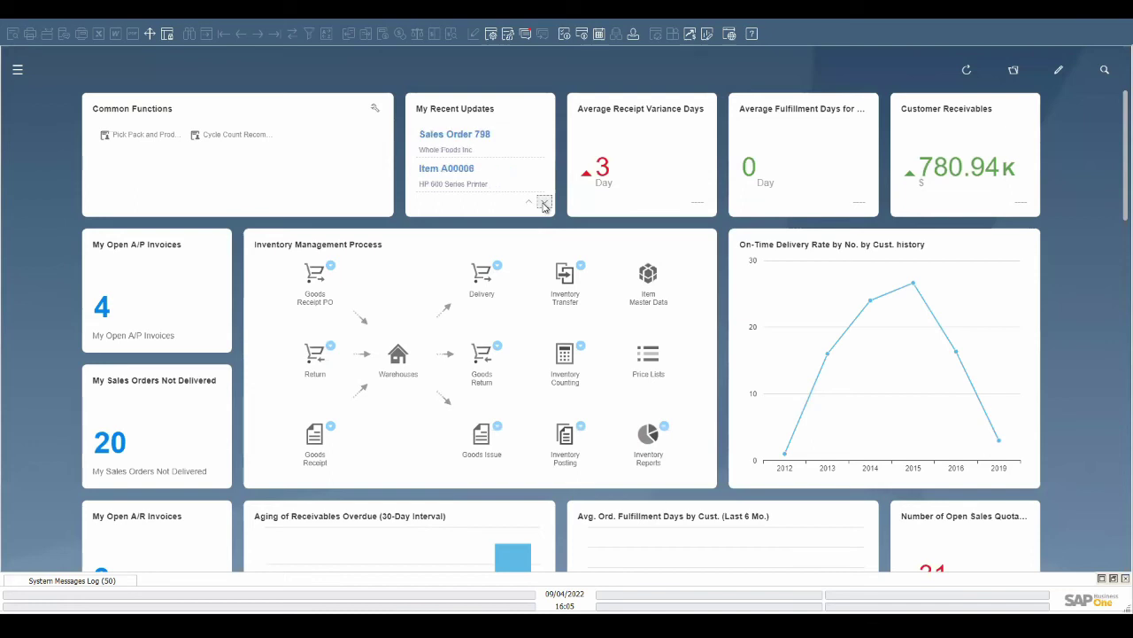
left_click(468, 177)
left_click(420, 160)
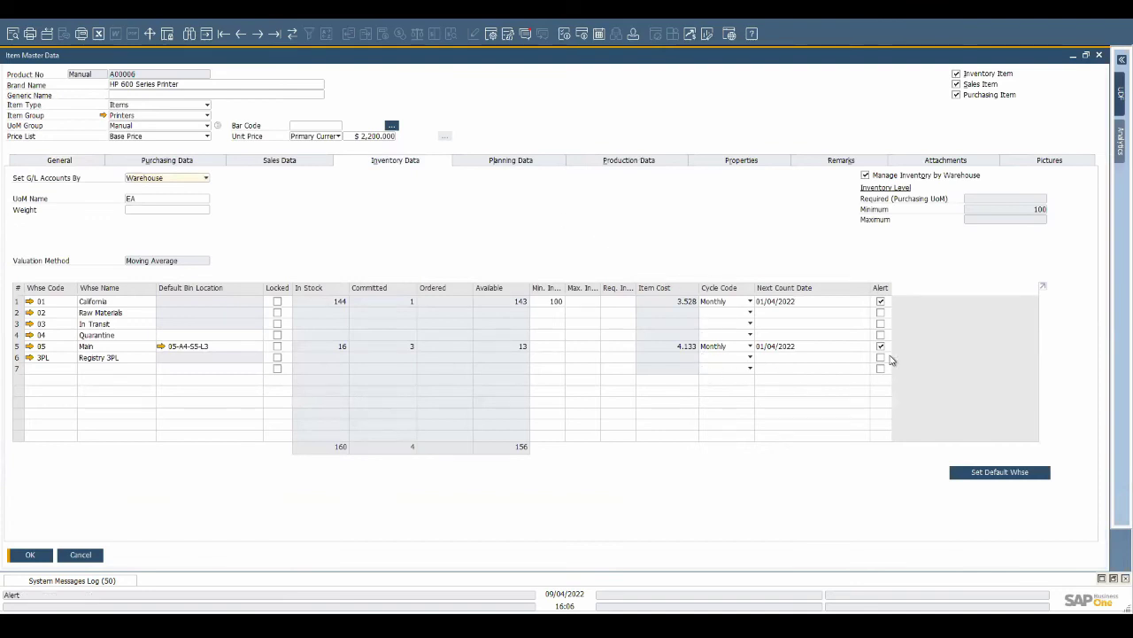
left_click(587, 37)
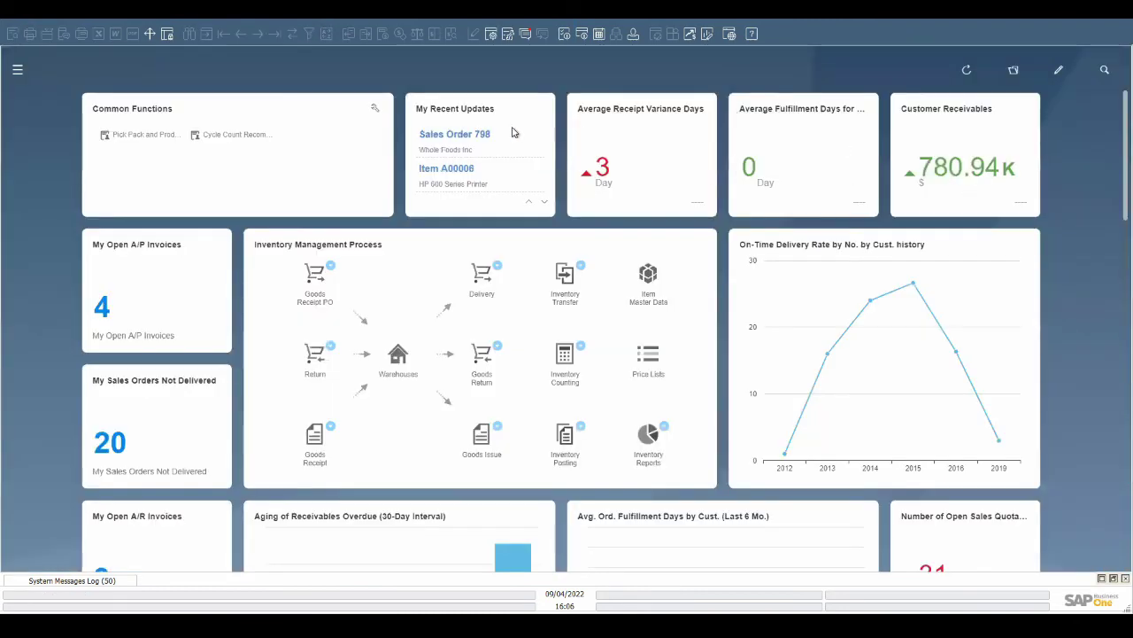
- Create an inventory count for A00006, A00004 and A00002 from cycle count recommendations
left_click(254, 138)
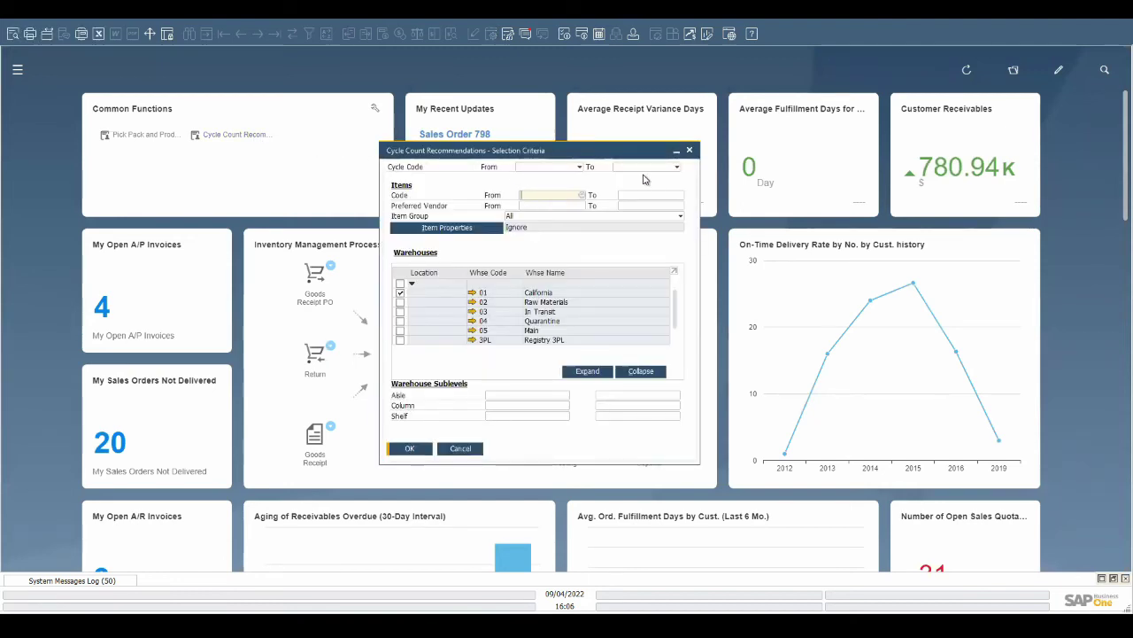
left_click(396, 451)
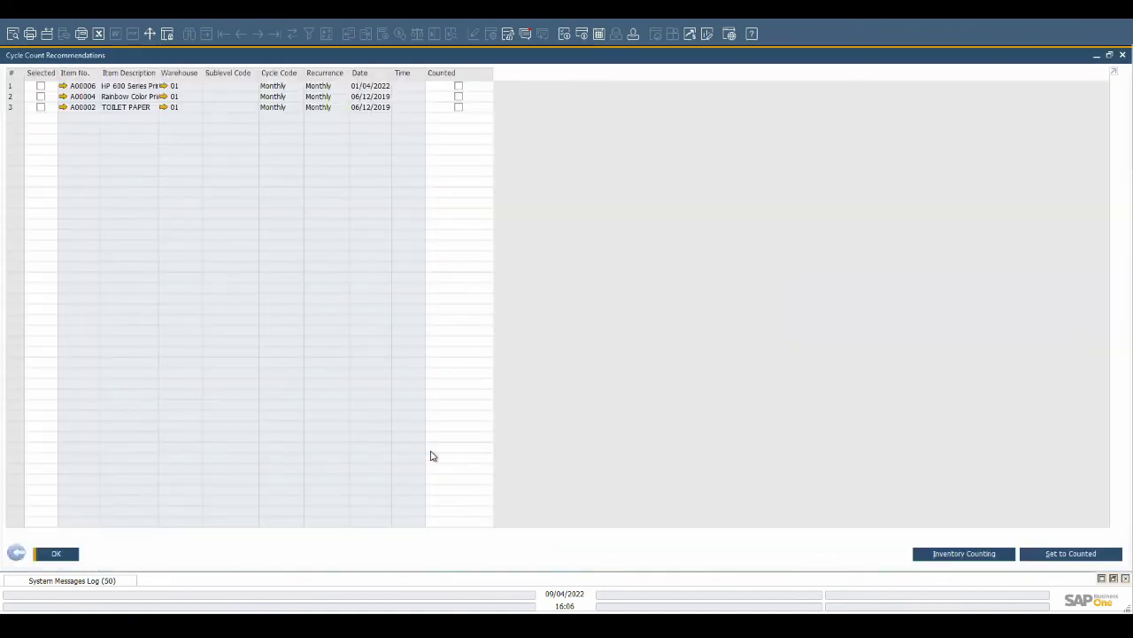
left_click(40, 86)
left_click(41, 97)
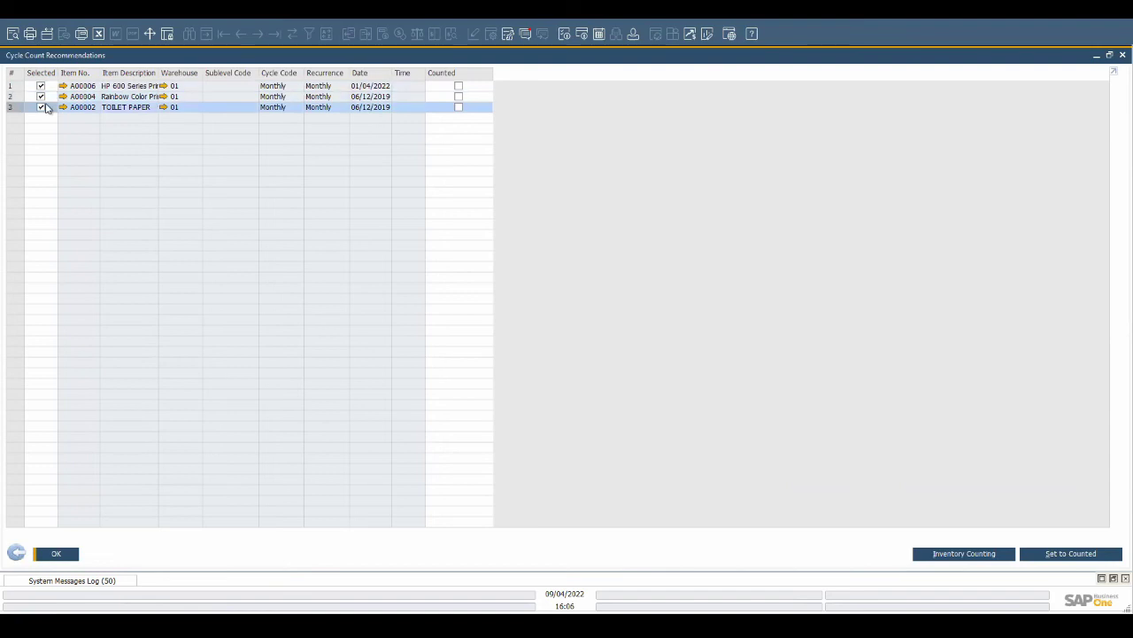
left_click(1006, 558)
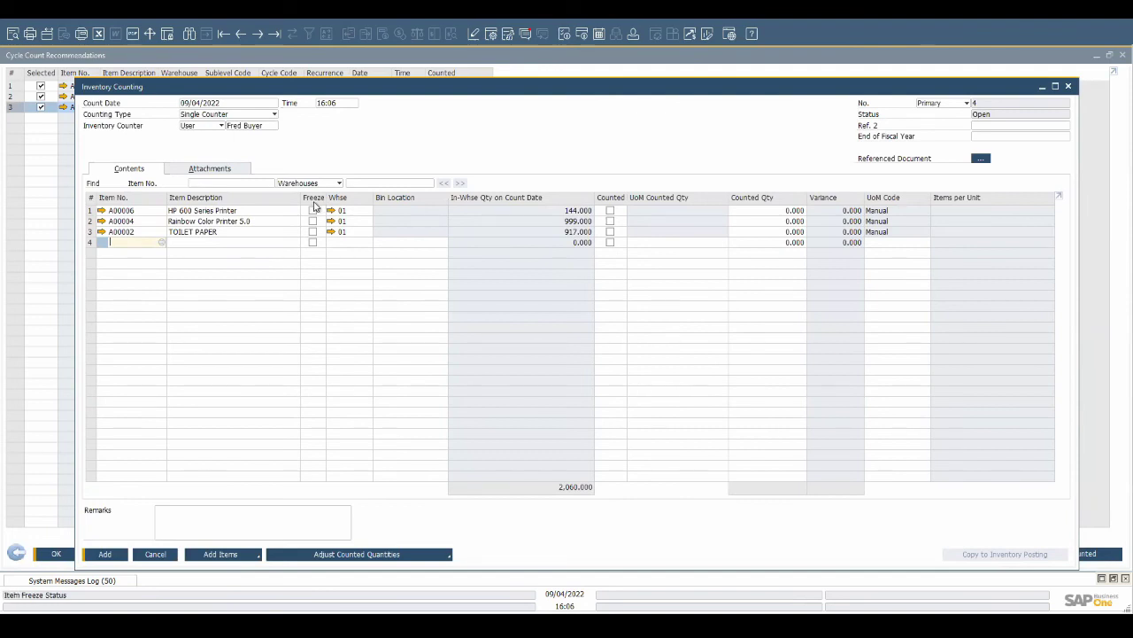
- Freeze the counted items and save the inventory counting document
left_click(312, 210)
left_click(313, 232)
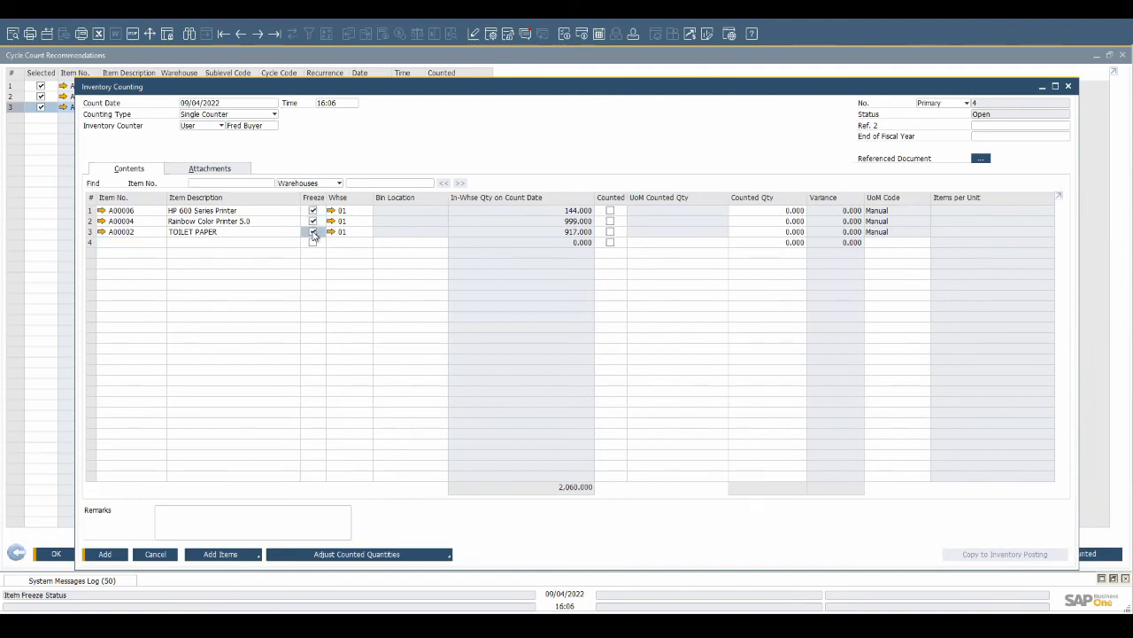
left_click(105, 554)
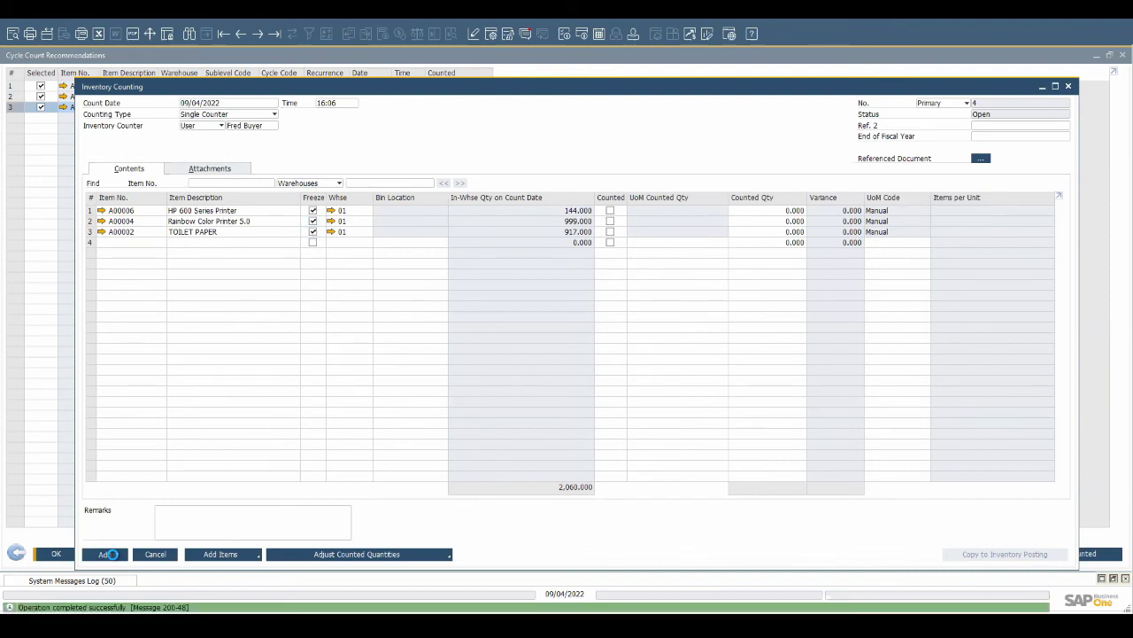
- In Inventory Counting 4, record counted quantities 144, 990 and 920
left_click(247, 35)
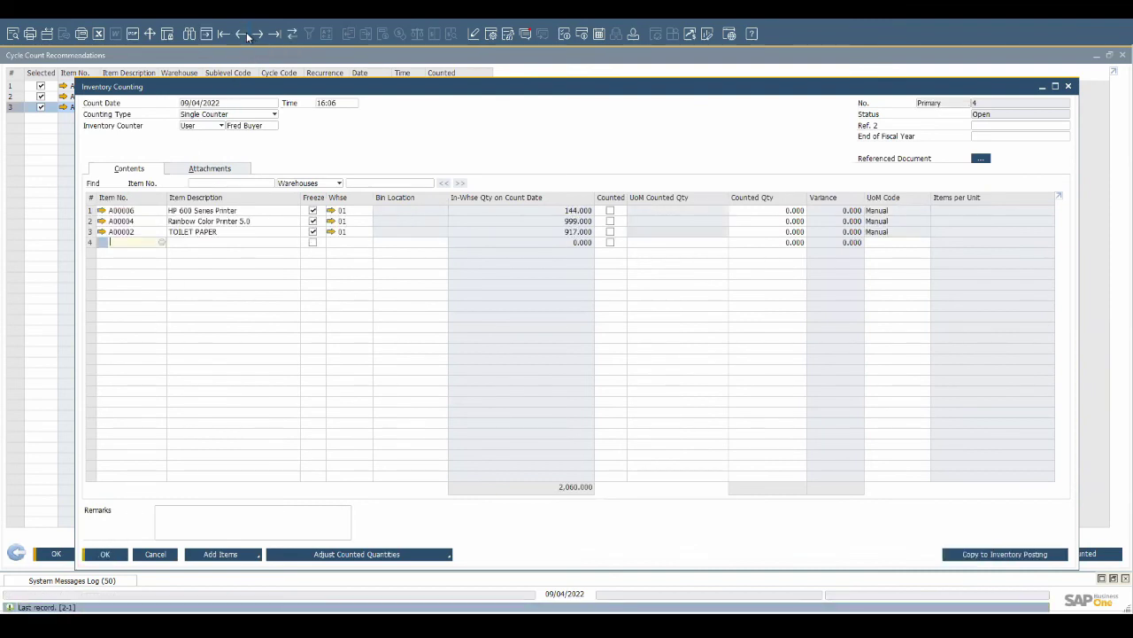
left_click(787, 209)
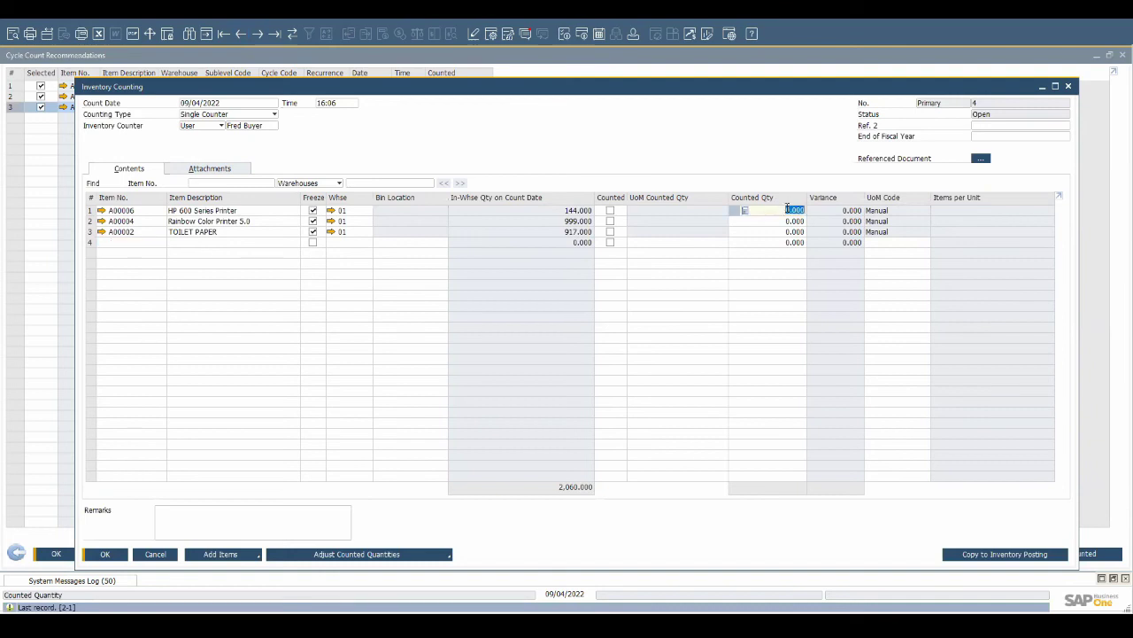
type("144")
left_click(795, 221)
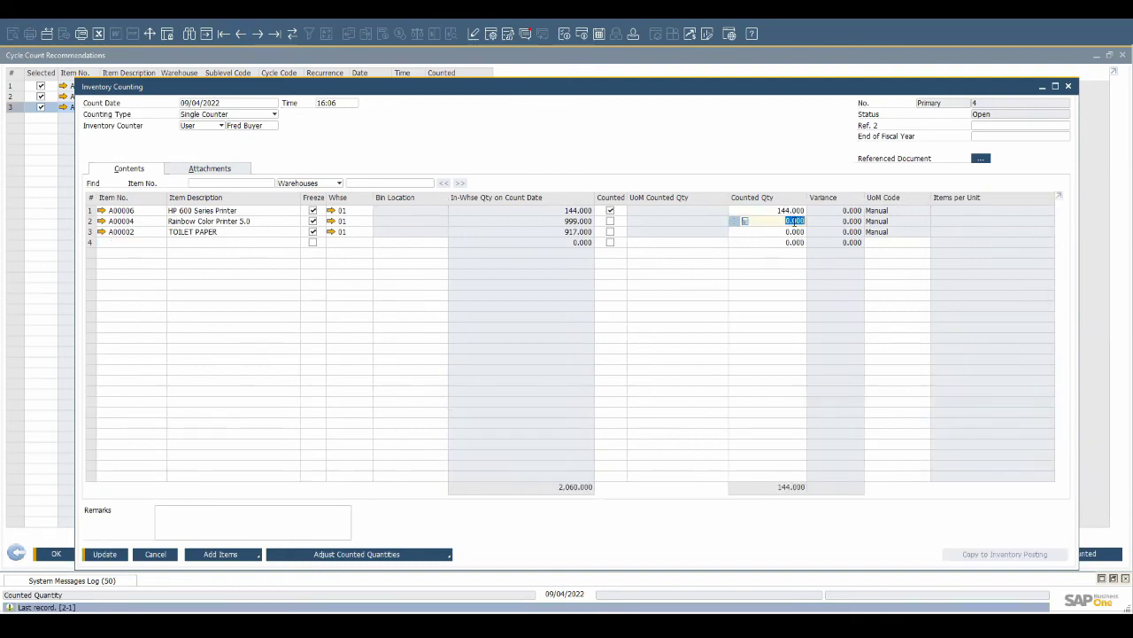
type("990")
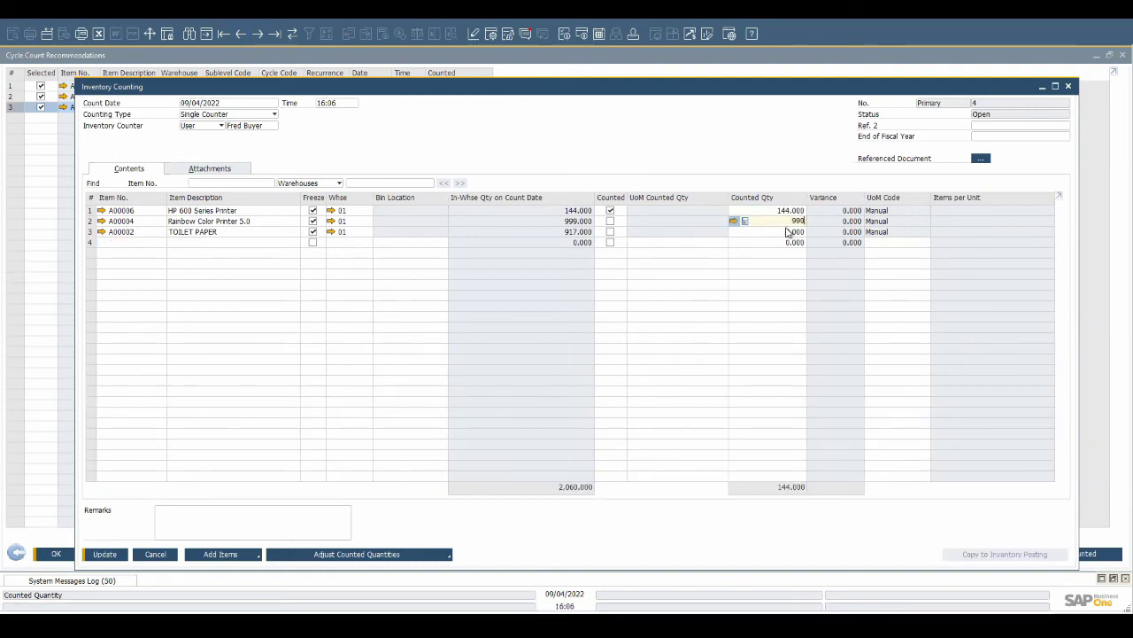
left_click(788, 231)
type("920")
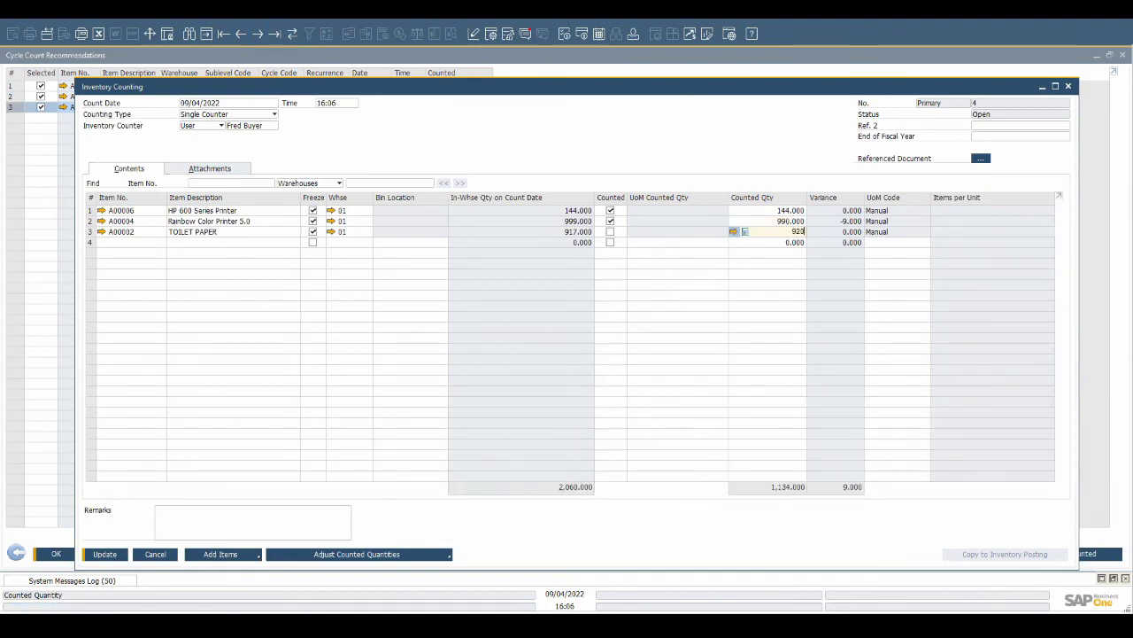
key("Tab")
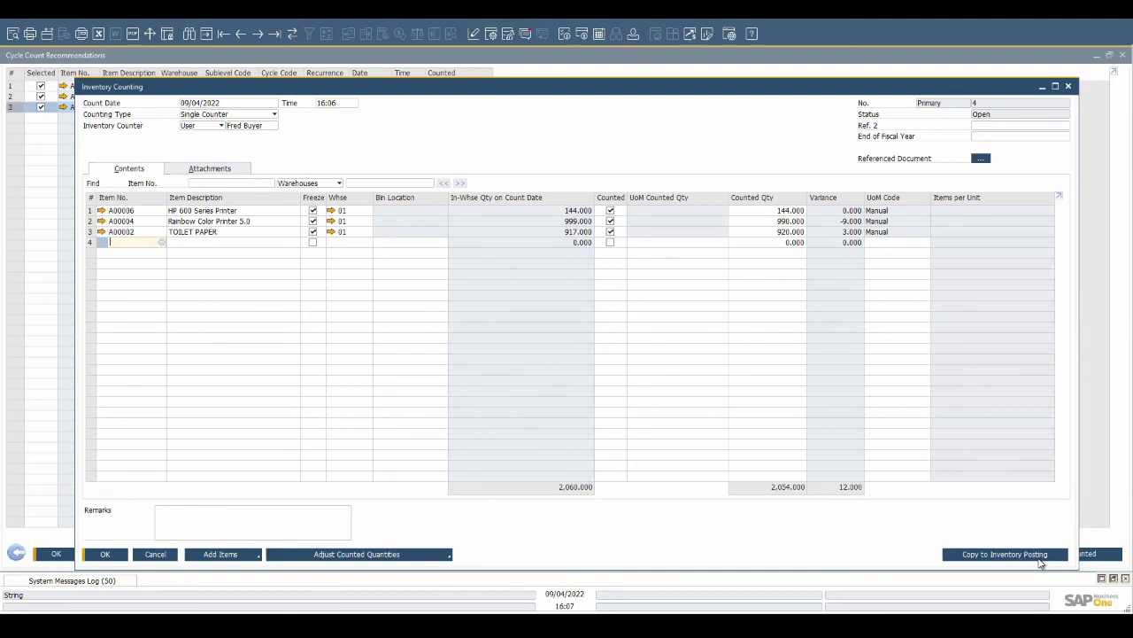
- Post the count variances as Inventory Posting 5, then open the aclaros.com contact page
left_click(1040, 558)
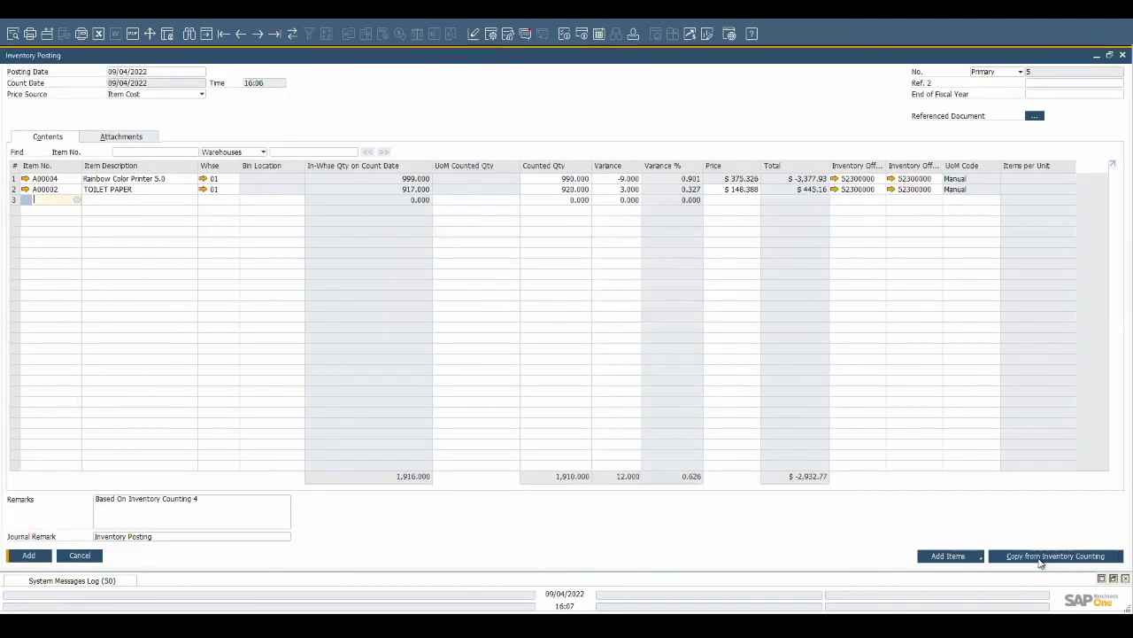
left_click(28, 555)
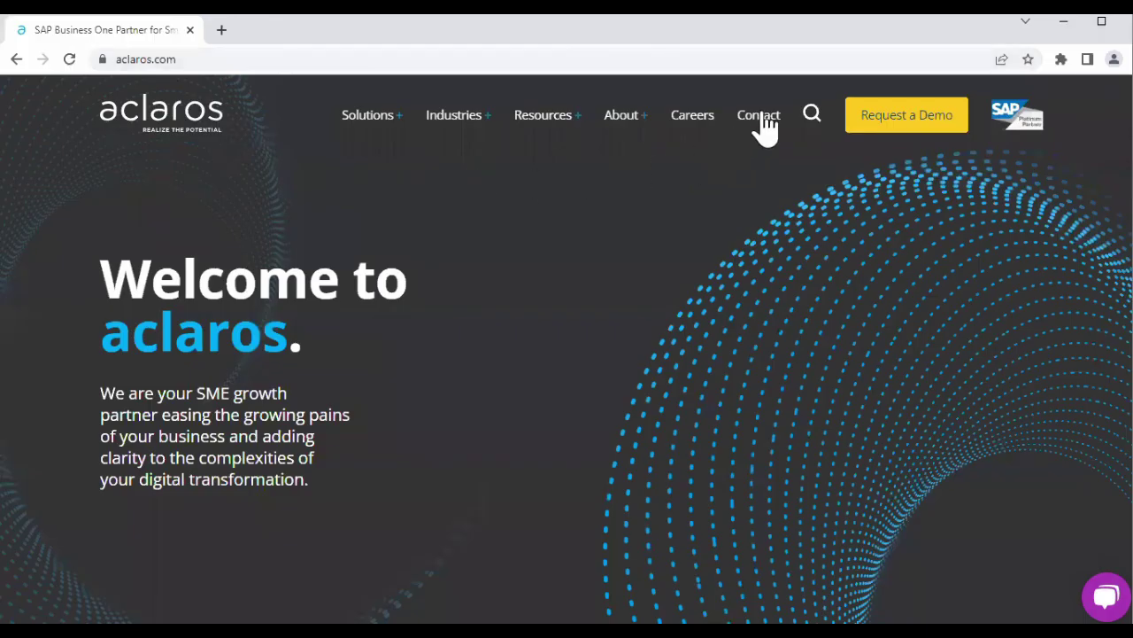
left_click(761, 117)
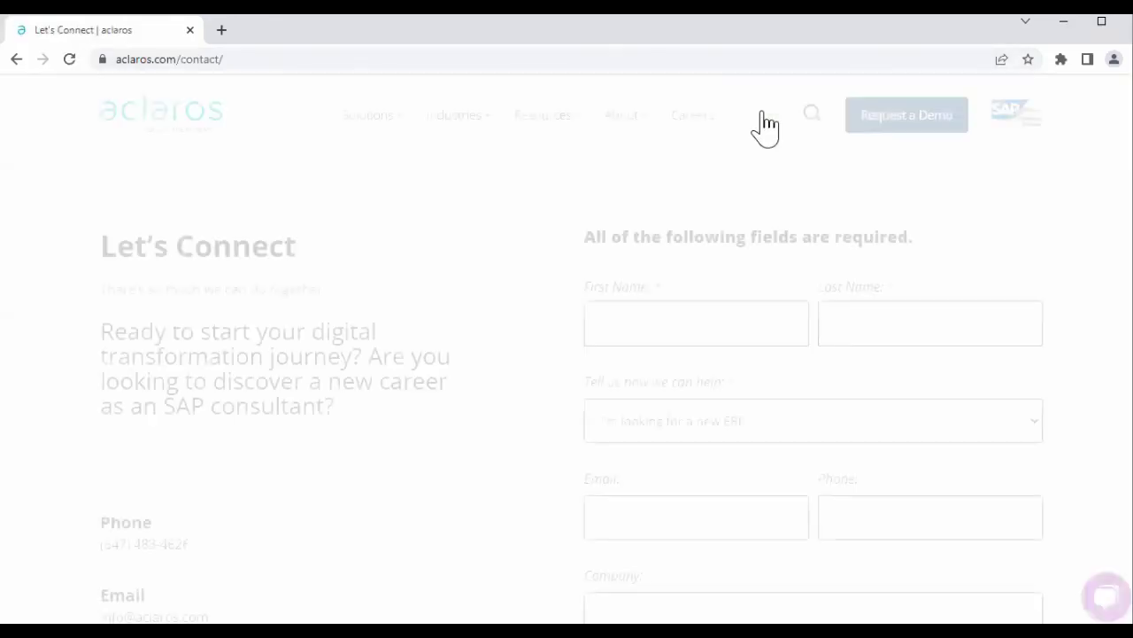